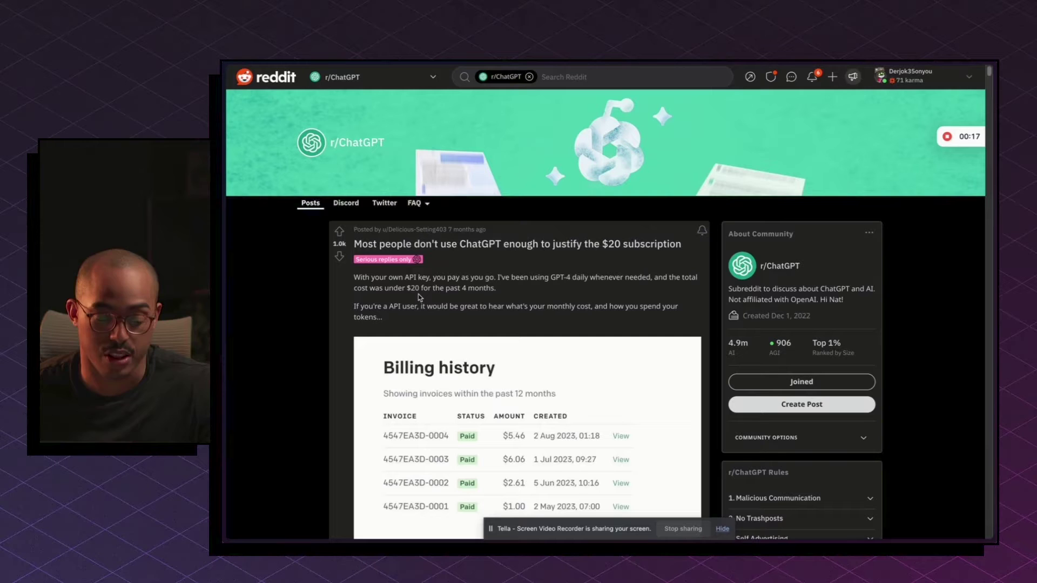
# Go to platform.openai.com and open the API keys page listing the existing secret keys
pyautogui.scroll(-1, 421, 297)
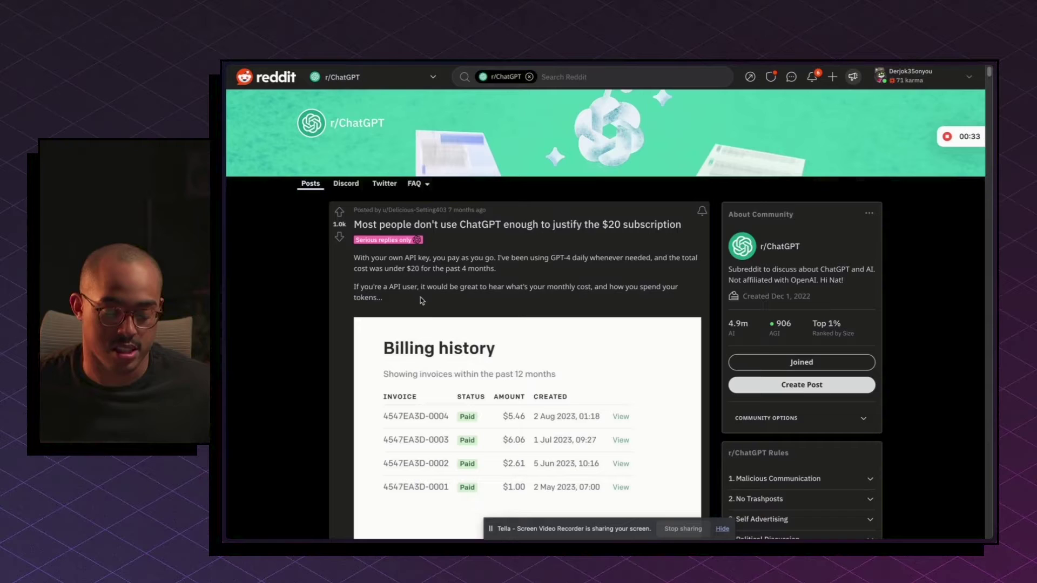
pyautogui.scroll(-2, 507, 348)
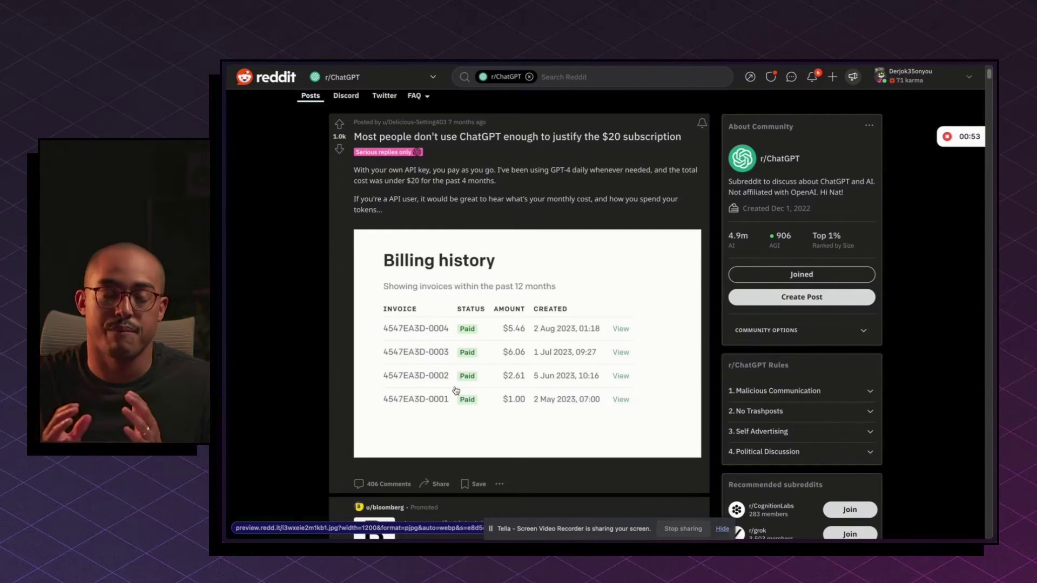
pyautogui.press('super+t')
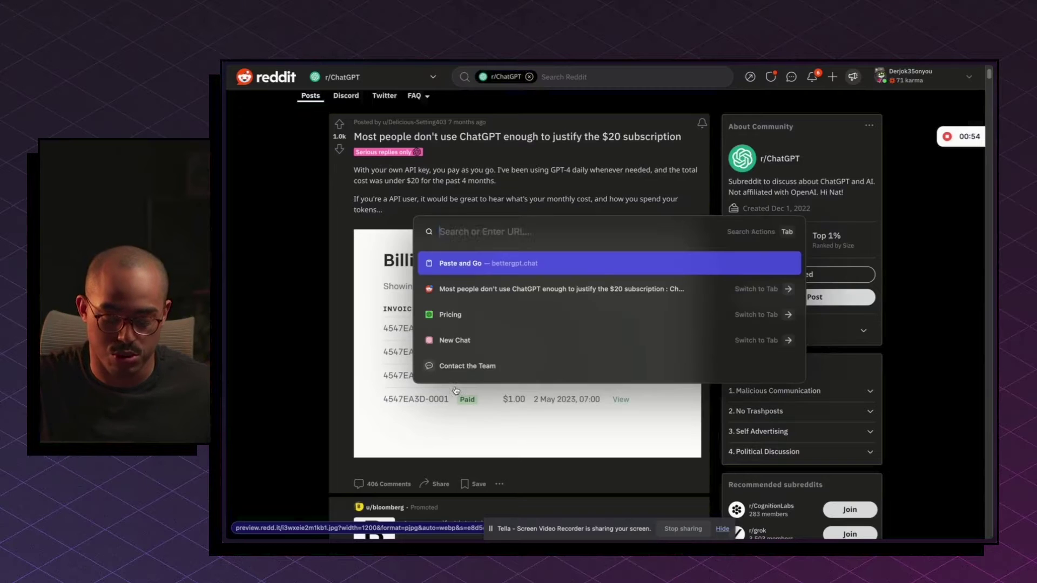
pyautogui.write('platform')
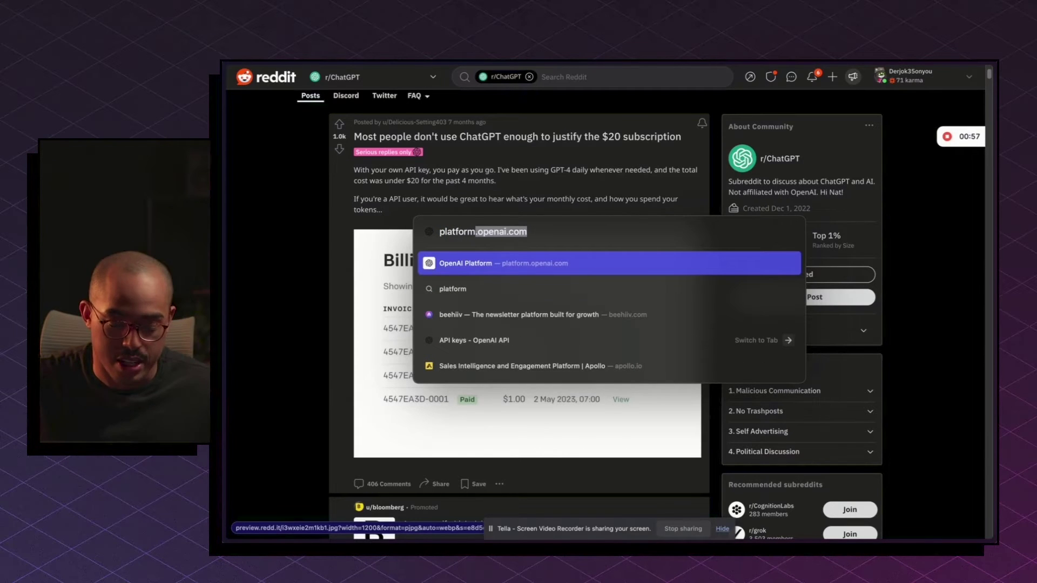
pyautogui.press('Return')
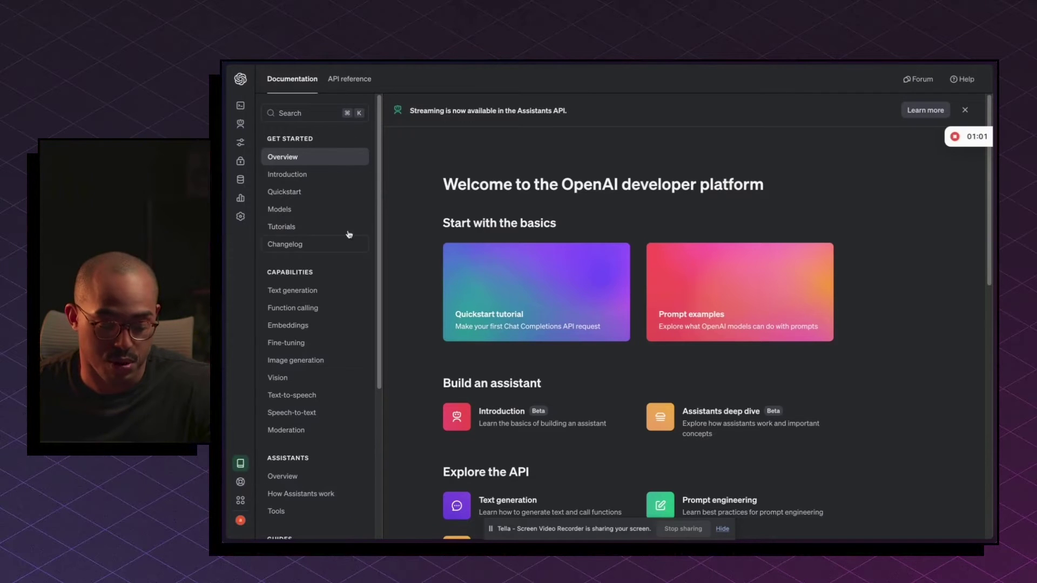
pyautogui.moveTo(255, 145)
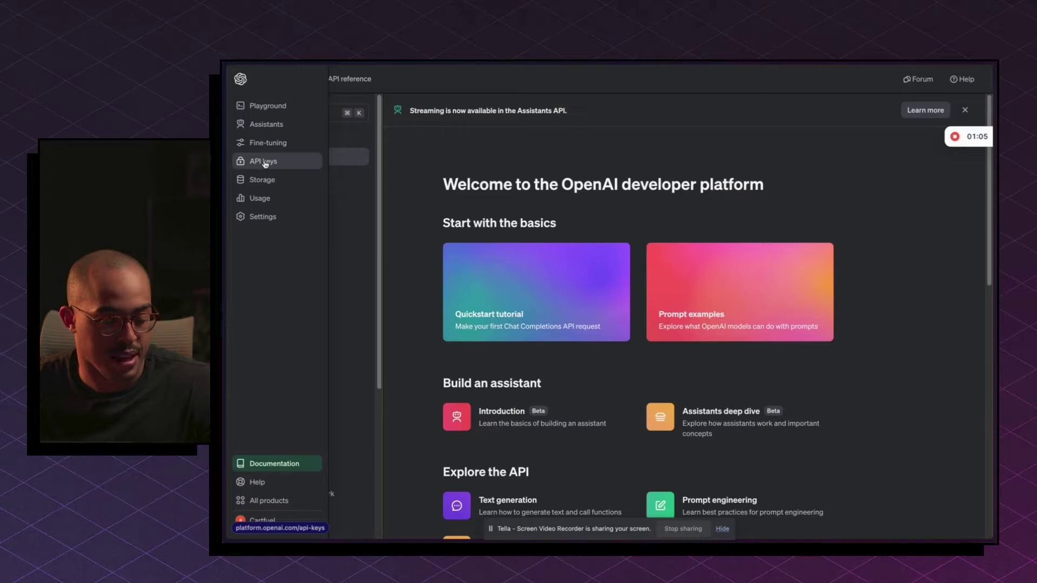
pyautogui.click(261, 162)
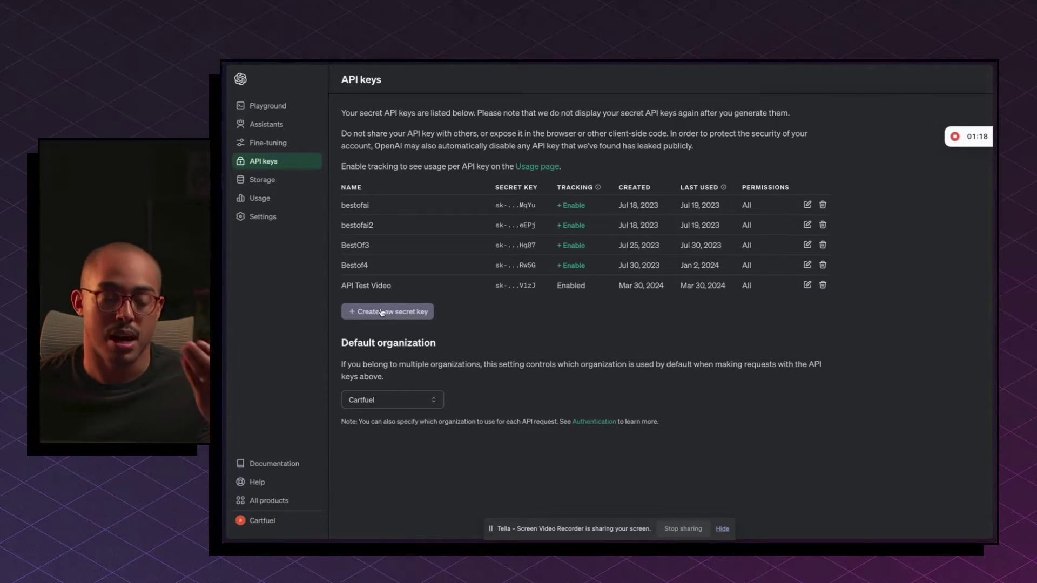
pyautogui.moveTo(223, 292)
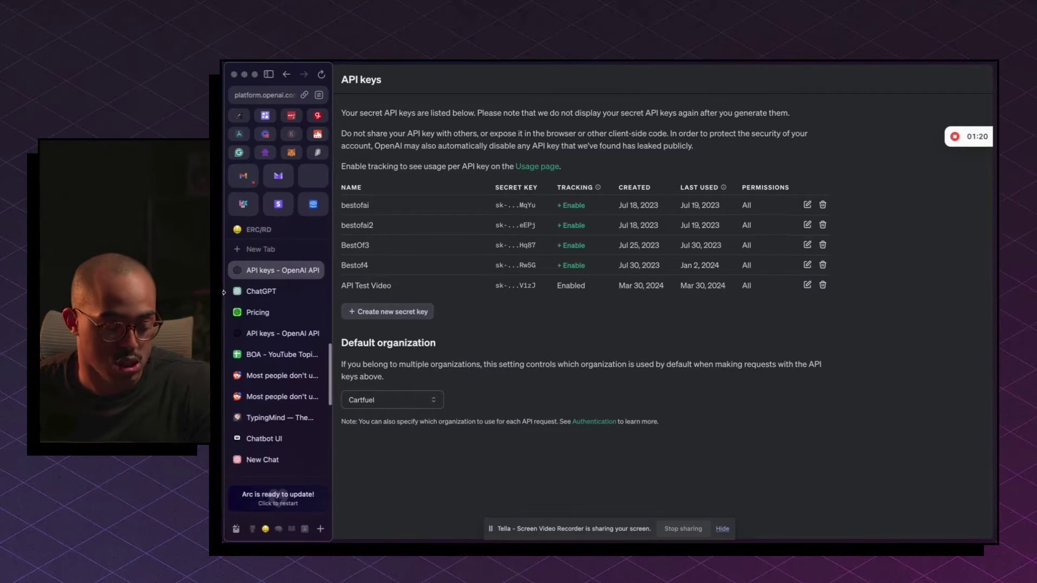
pyautogui.click(257, 311)
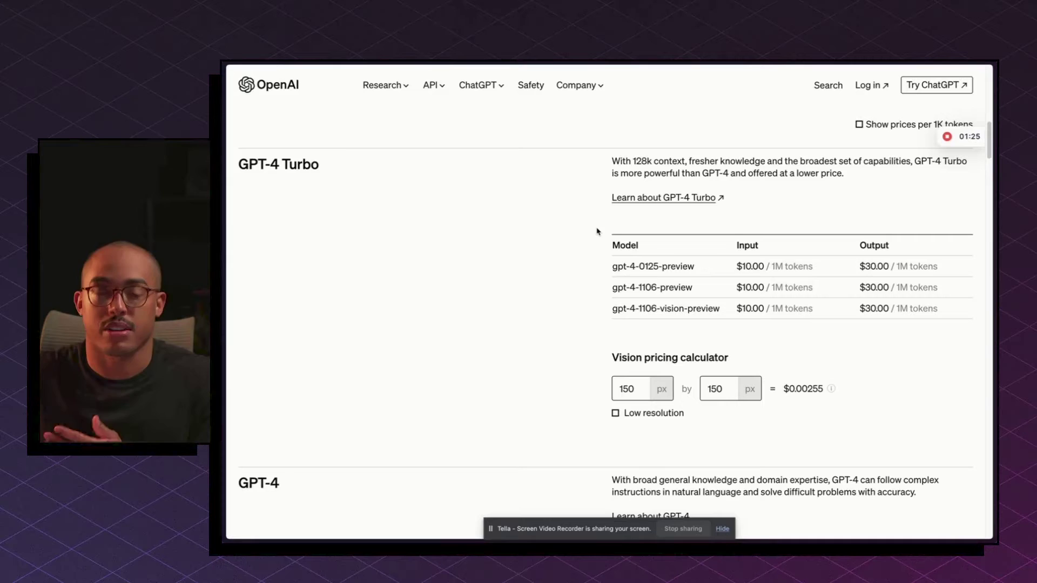
pyautogui.scroll(3, 601, 221)
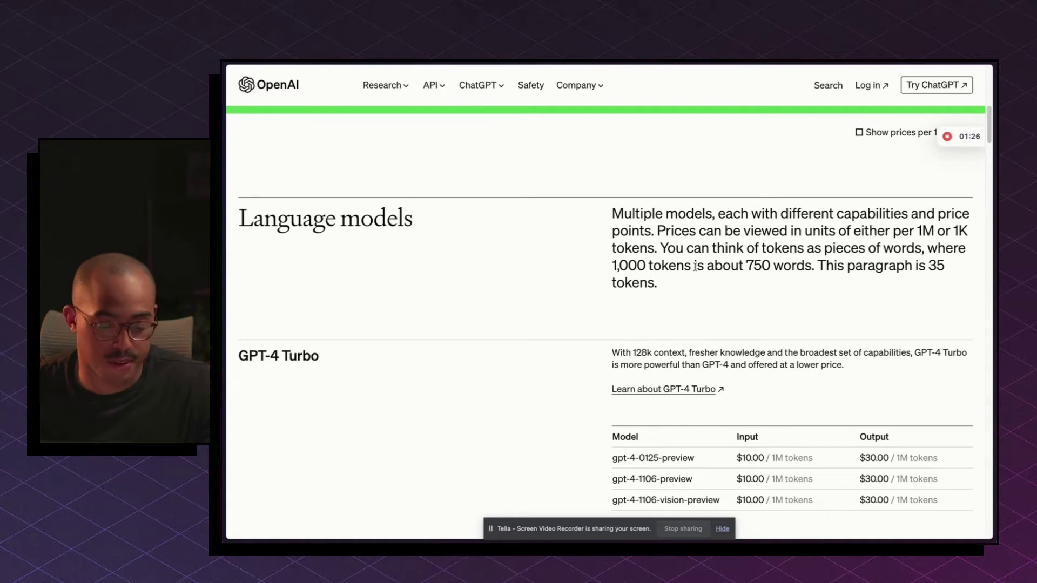
pyautogui.scroll(-3, 695, 268)
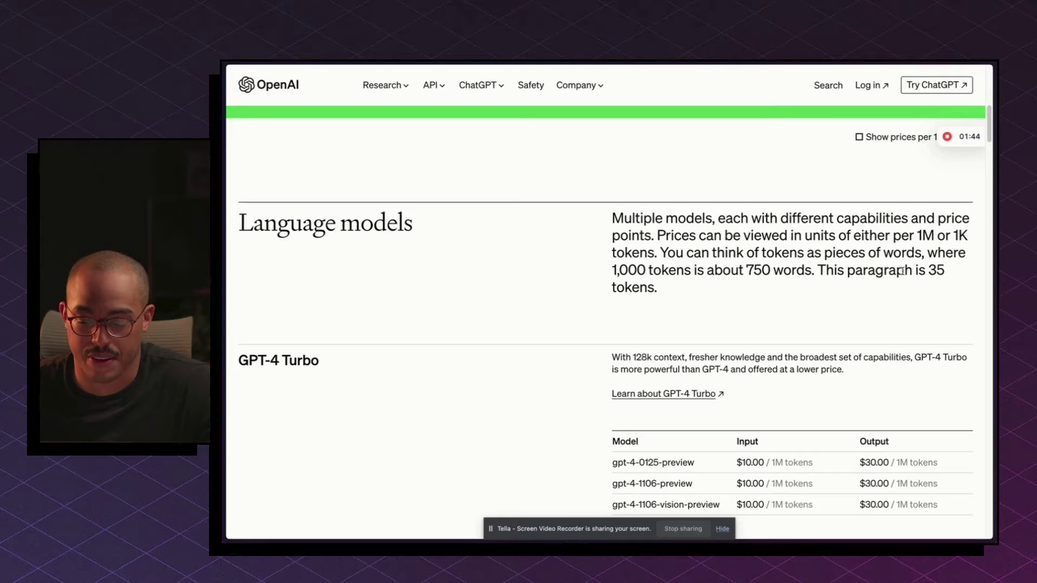
pyautogui.scroll(-3, 865, 310)
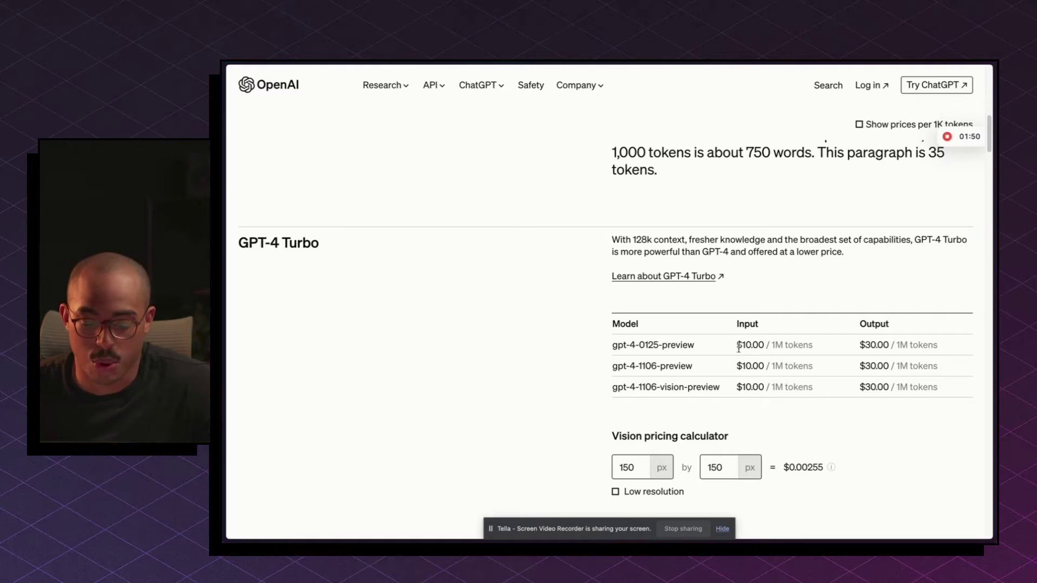
pyautogui.moveTo(736, 346); pyautogui.dragTo(764, 345)
pyautogui.click(749, 323)
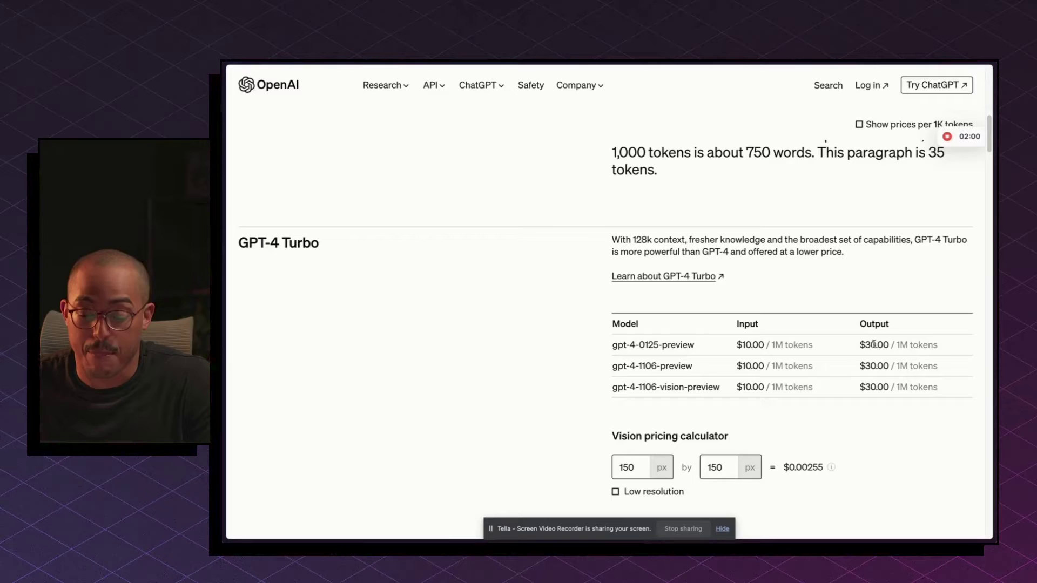
pyautogui.moveTo(863, 346); pyautogui.dragTo(896, 346)
pyautogui.click(897, 345)
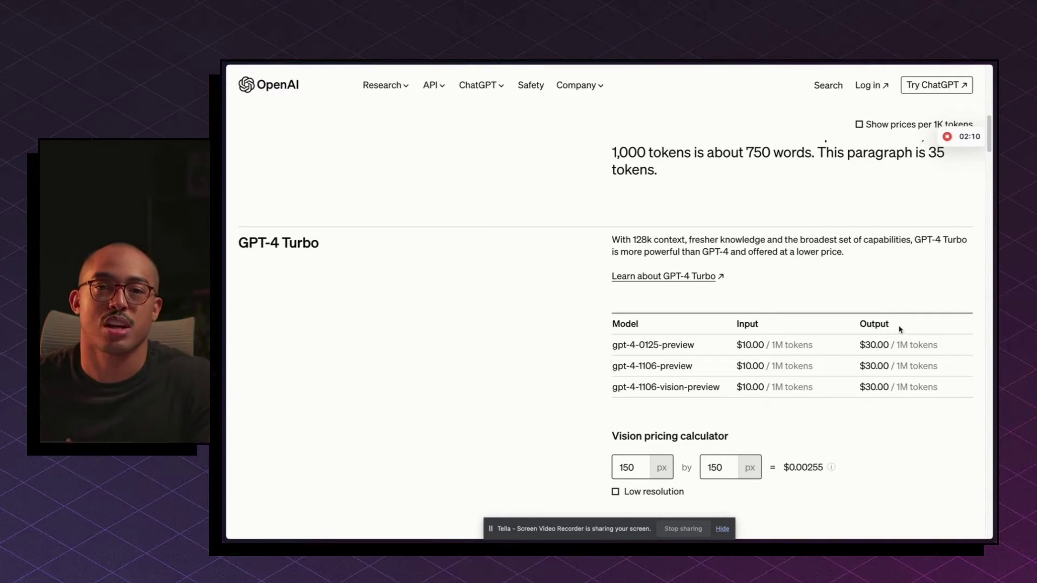
# Highlight the gpt-4 prices ($30.00 input, $60.00 output) and the gpt-4-32k model name
pyautogui.scroll(-5, 901, 331)
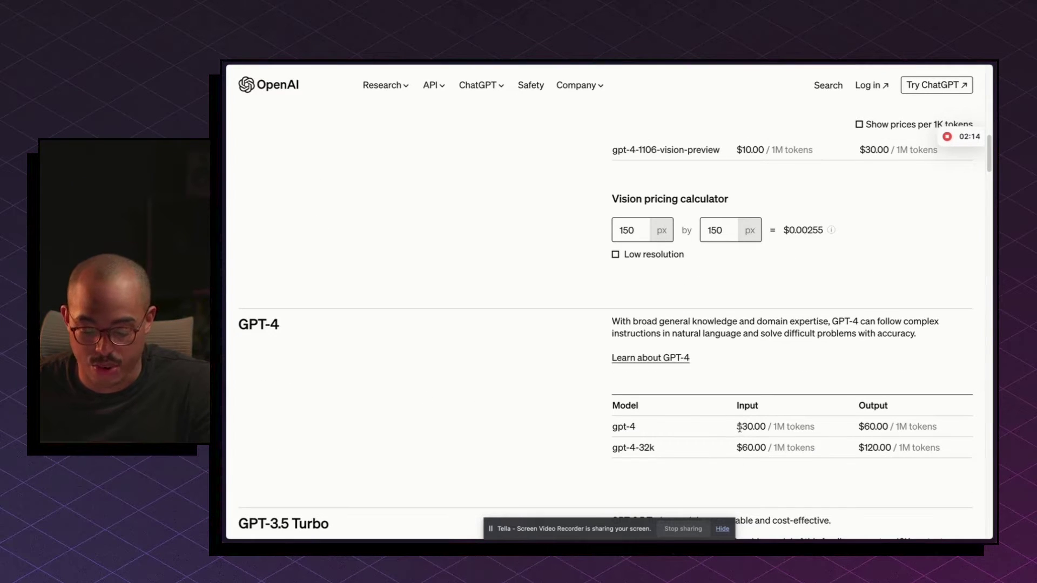
pyautogui.moveTo(739, 427); pyautogui.dragTo(764, 424)
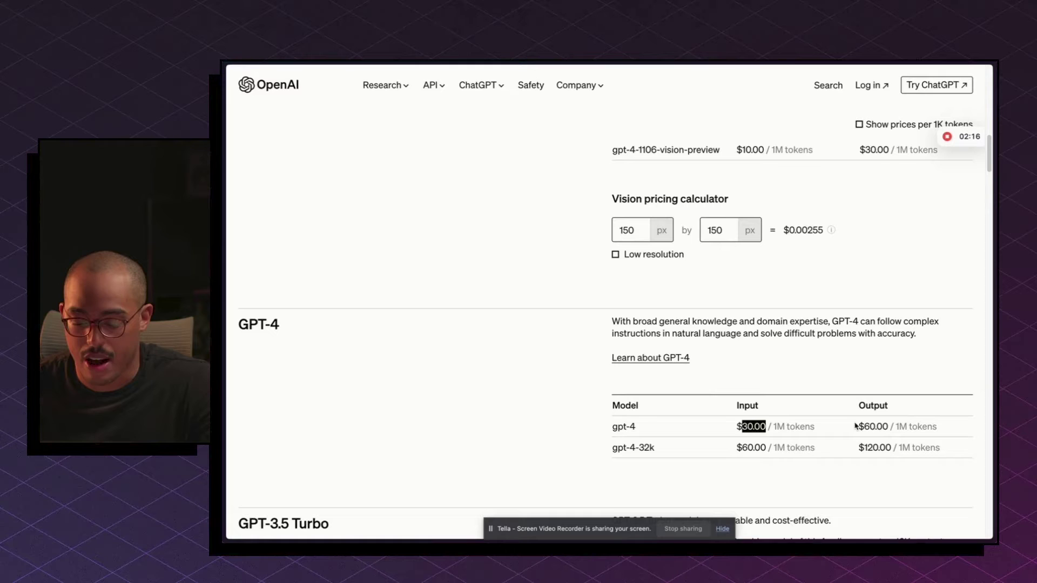
pyautogui.moveTo(855, 426); pyautogui.dragTo(892, 427)
pyautogui.click(789, 443)
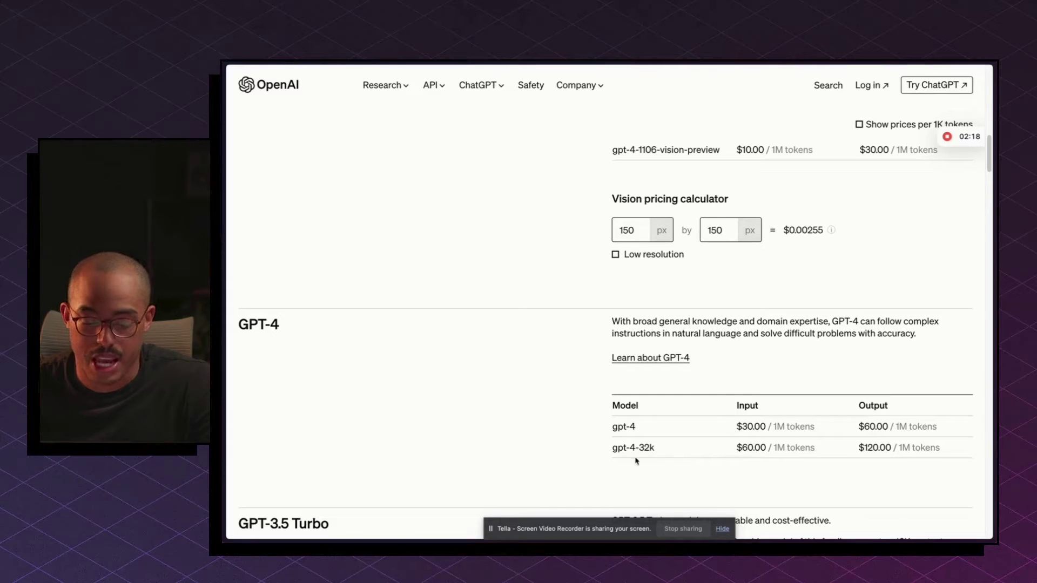
pyautogui.moveTo(633, 450); pyautogui.dragTo(665, 451)
pyautogui.click(665, 451)
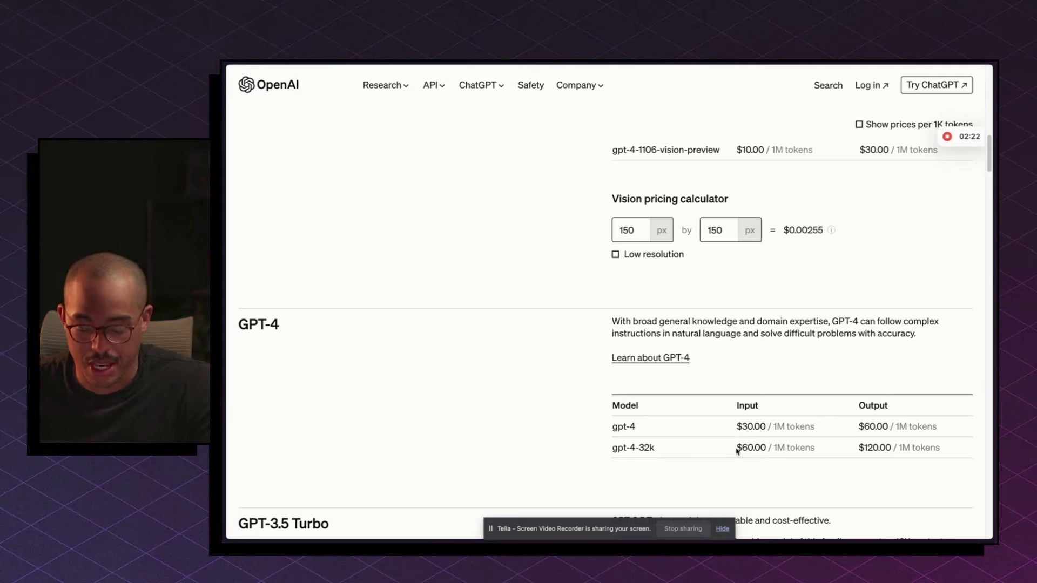
# Highlight gpt-4-32k's $60.00 input and $120.00 output prices, then scroll to GPT-3.5 Turbo
pyautogui.moveTo(737, 451); pyautogui.dragTo(765, 449)
pyautogui.click(778, 446)
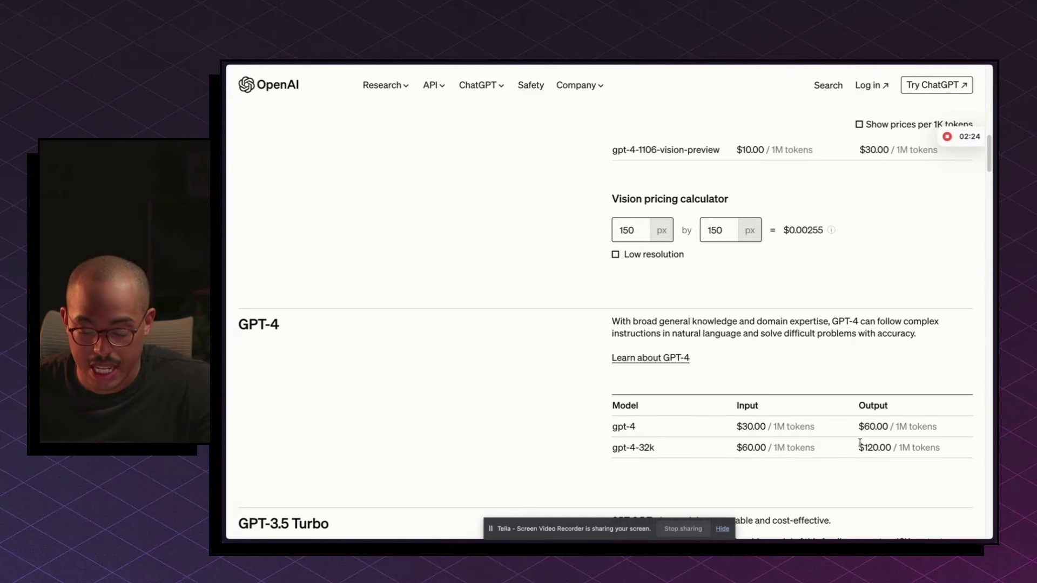
pyautogui.moveTo(859, 442); pyautogui.dragTo(902, 444)
pyautogui.click(902, 443)
pyautogui.scroll(-4, 761, 370)
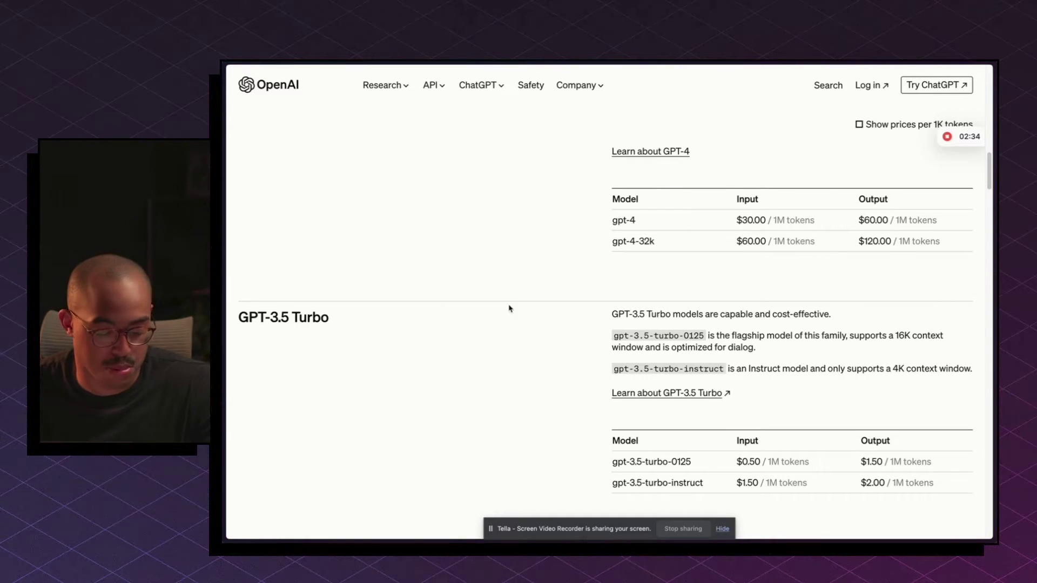
pyautogui.scroll(-2, 764, 411)
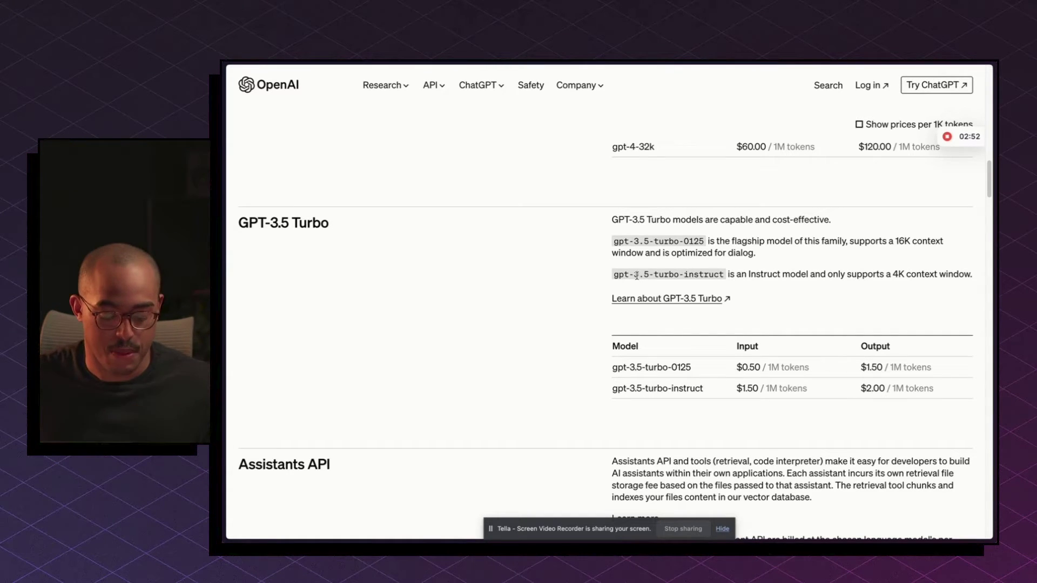
# Return to the OpenAI API keys page and start creating a new secret key
pyautogui.press('super+t')
pyautogui.press('Return')
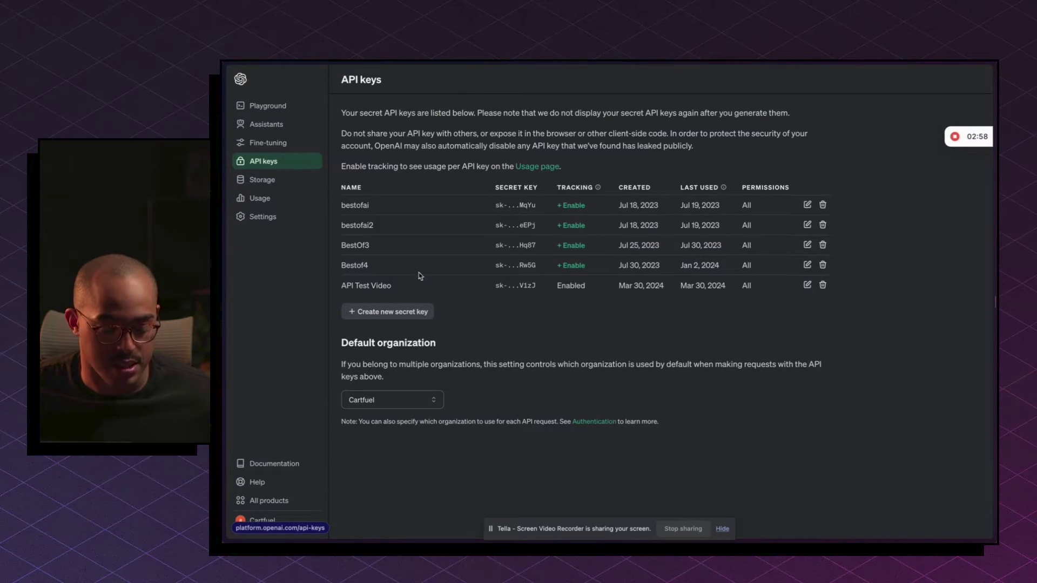
pyautogui.click(400, 316)
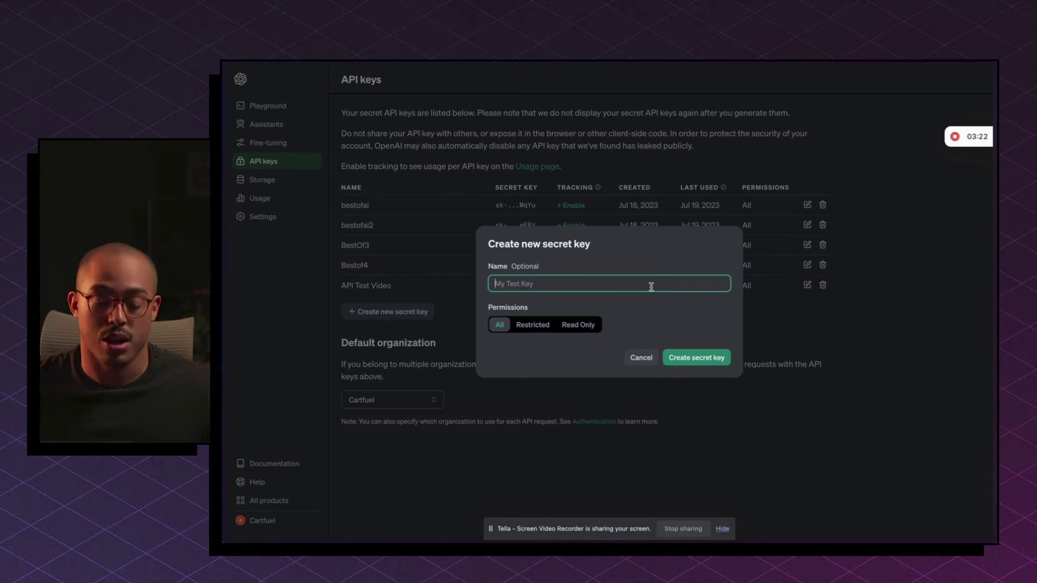
# Name the key 'API Test Video 2', leave permissions on All, and generate it
pyautogui.write('API T')
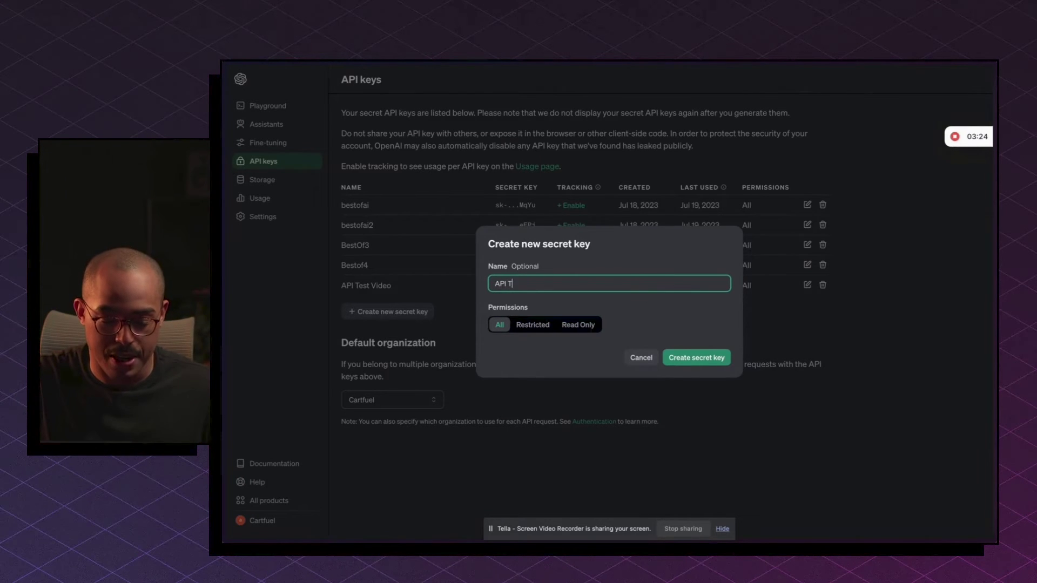
pyautogui.write('est Video 2')
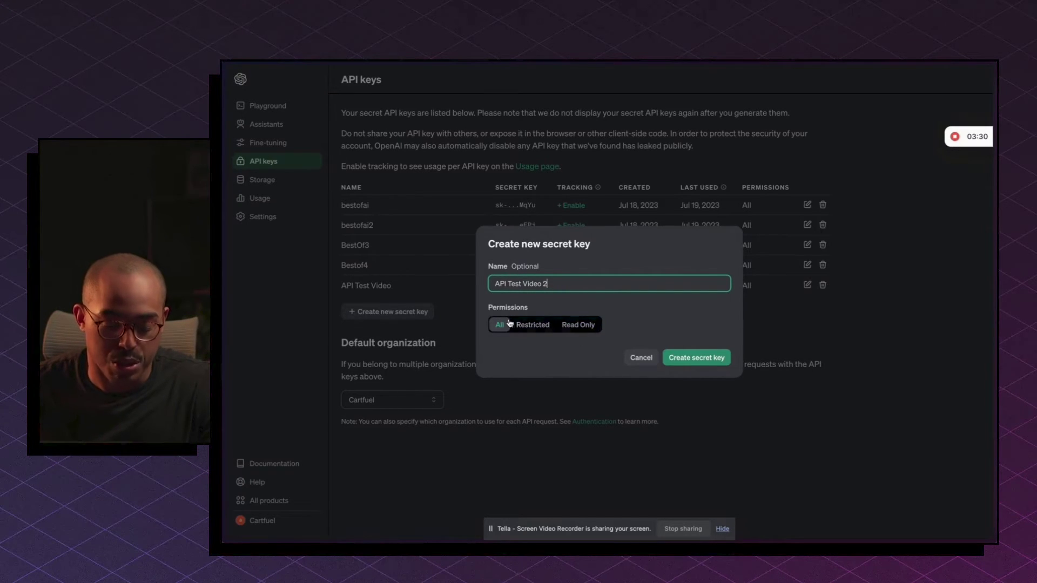
pyautogui.click(543, 326)
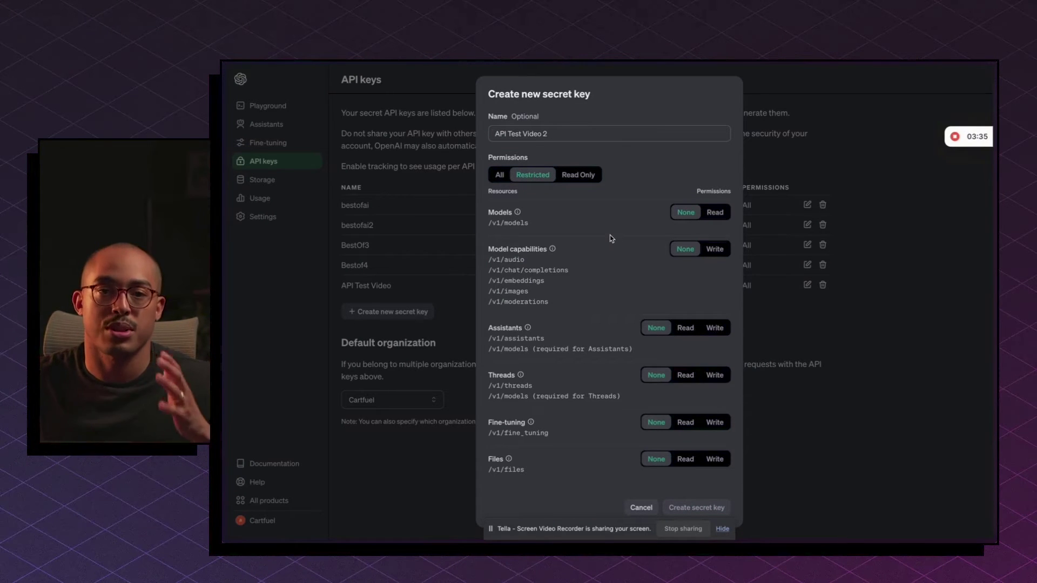
pyautogui.click(575, 176)
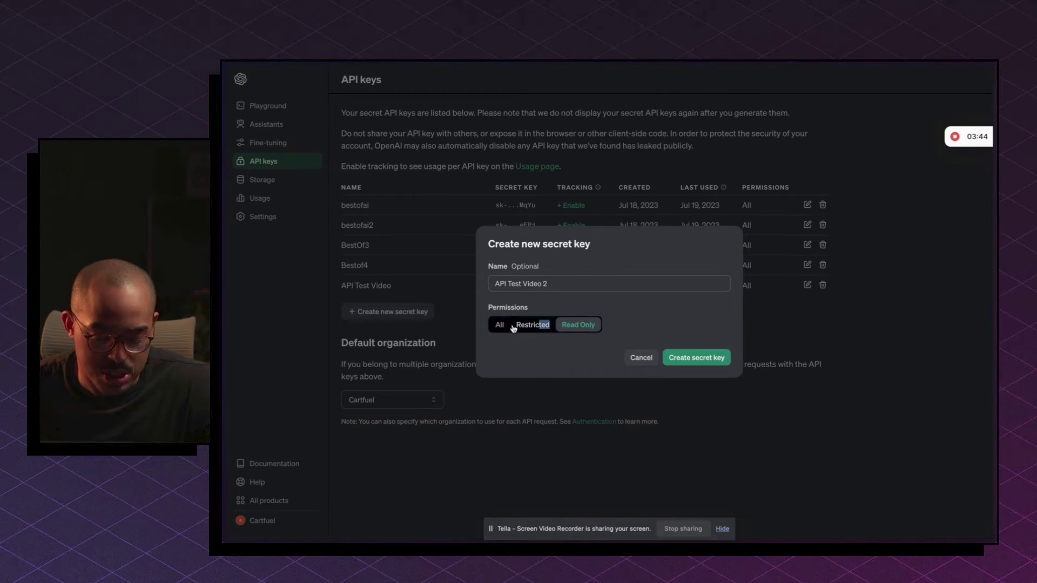
pyautogui.click(501, 326)
pyautogui.click(532, 325)
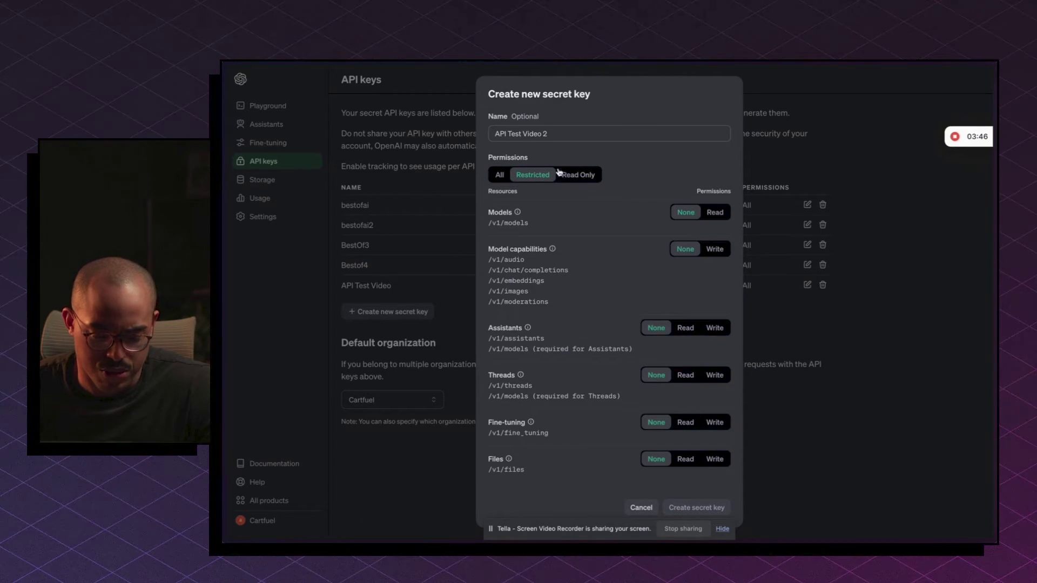
pyautogui.click(499, 324)
pyautogui.click(578, 324)
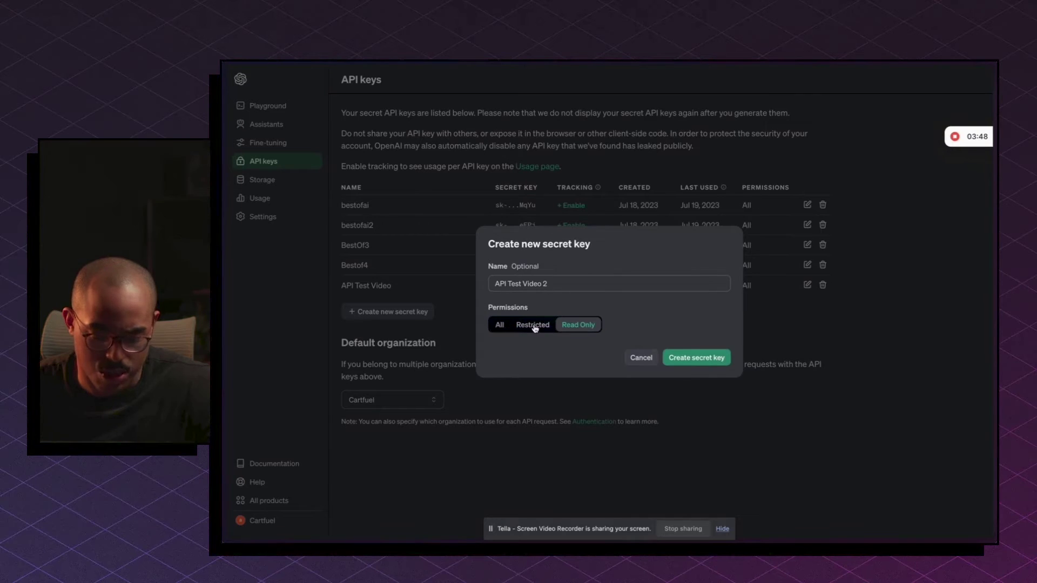
pyautogui.click(500, 324)
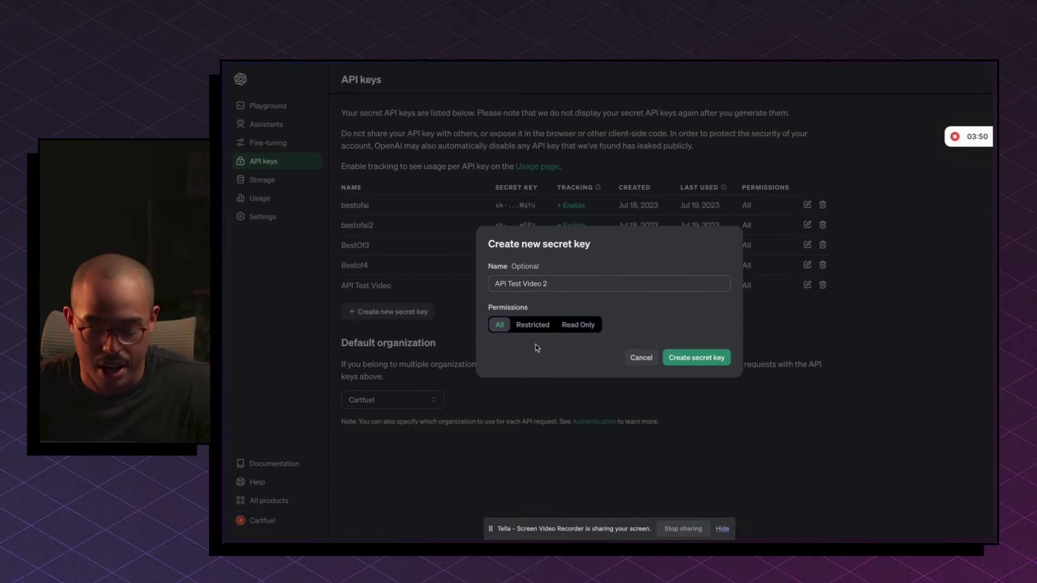
pyautogui.click(703, 360)
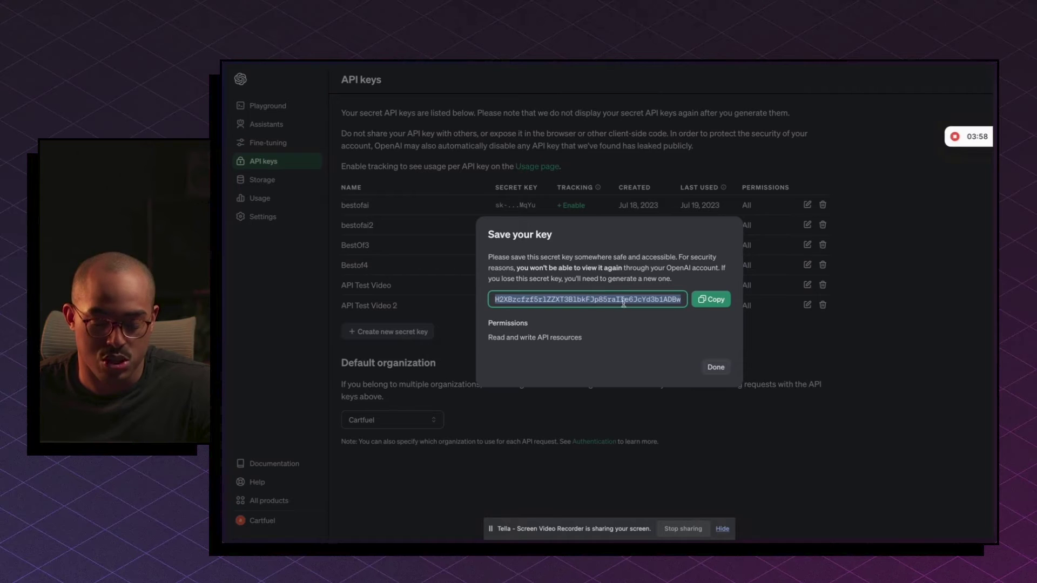
# Copy the newly generated secret key and dismiss the save-key notice
pyautogui.click(721, 304)
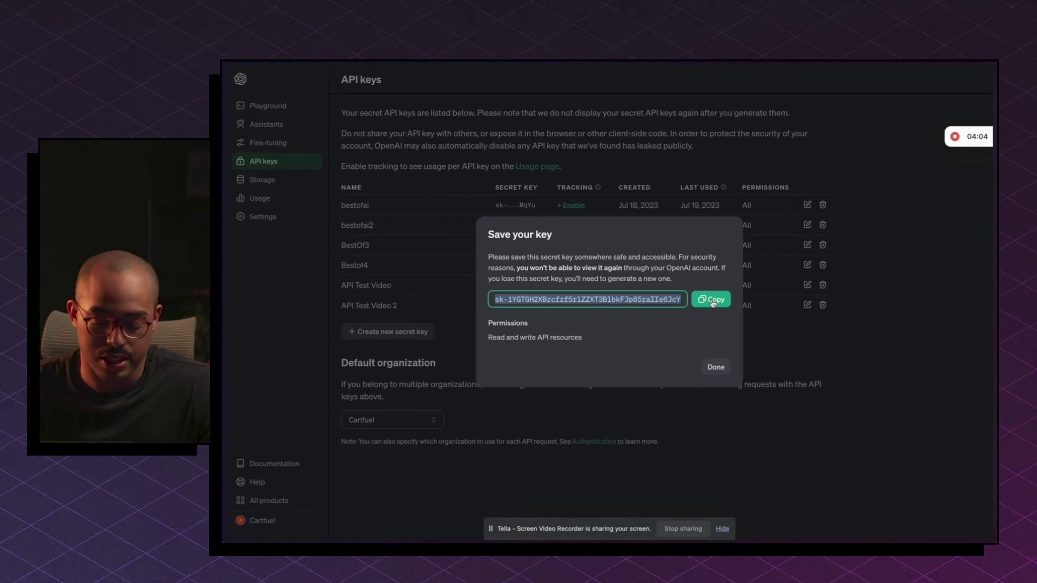
pyautogui.click(713, 302)
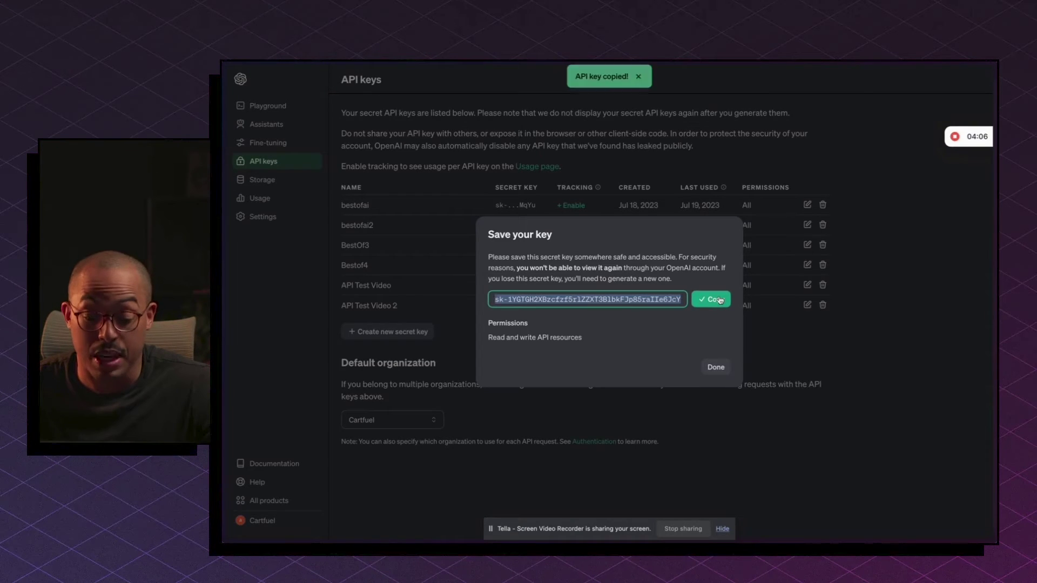
pyautogui.click(821, 341)
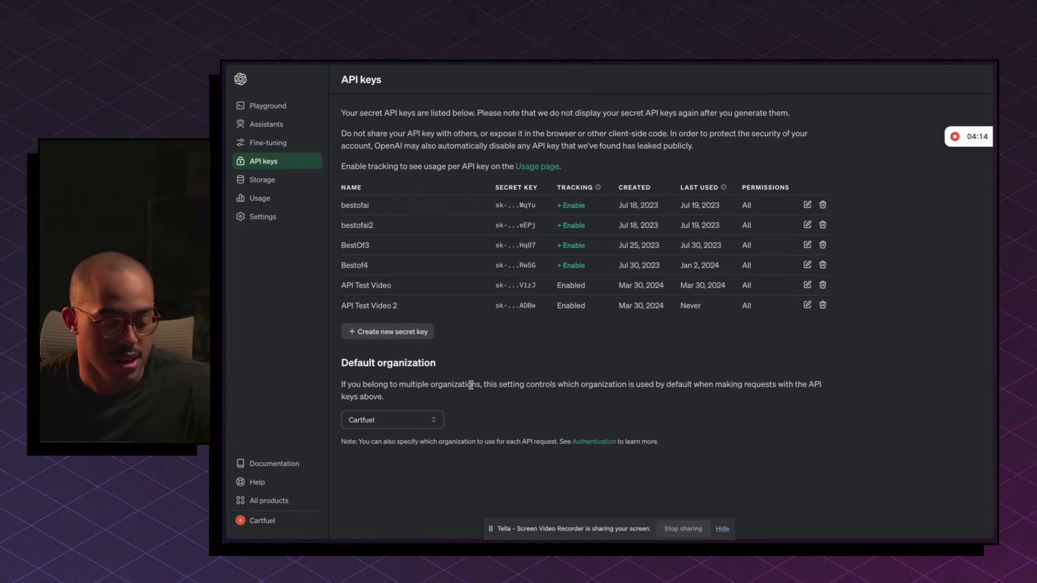
# Visit the TypingMind tab briefly, then switch to the Chatbot UI tab
pyautogui.moveTo(269, 274)
pyautogui.scroll(-2, 271, 385)
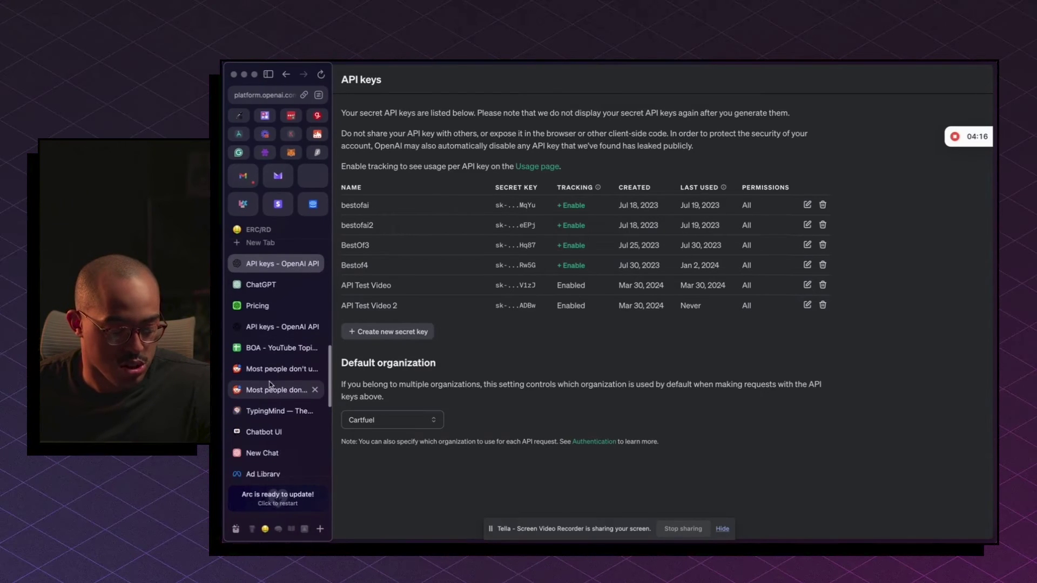
pyautogui.click(271, 385)
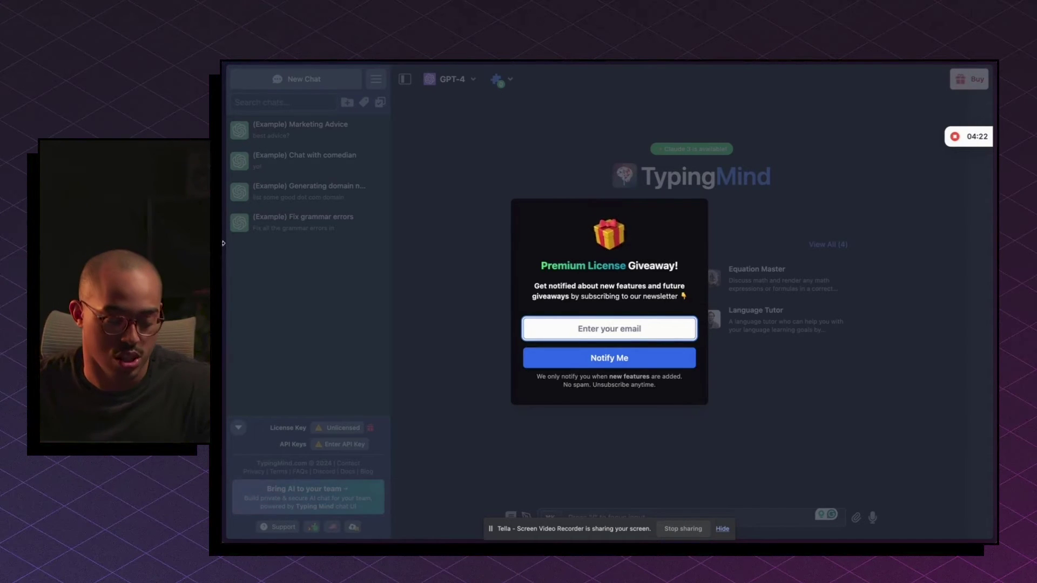
pyautogui.click(273, 406)
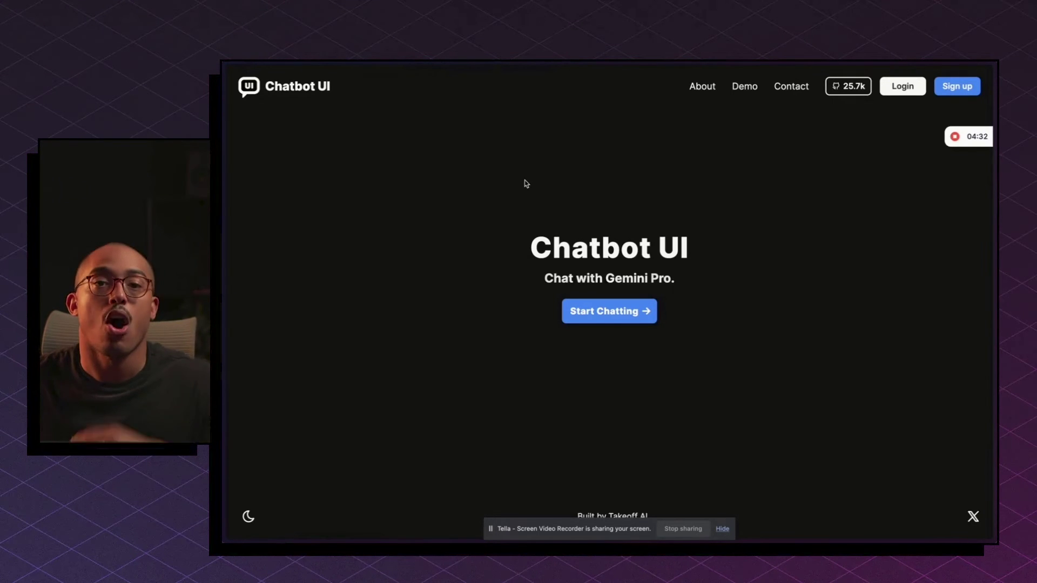
# In BetterGPT, paste the copied OpenAI secret key into the API Key field and confirm
pyautogui.moveTo(223, 302)
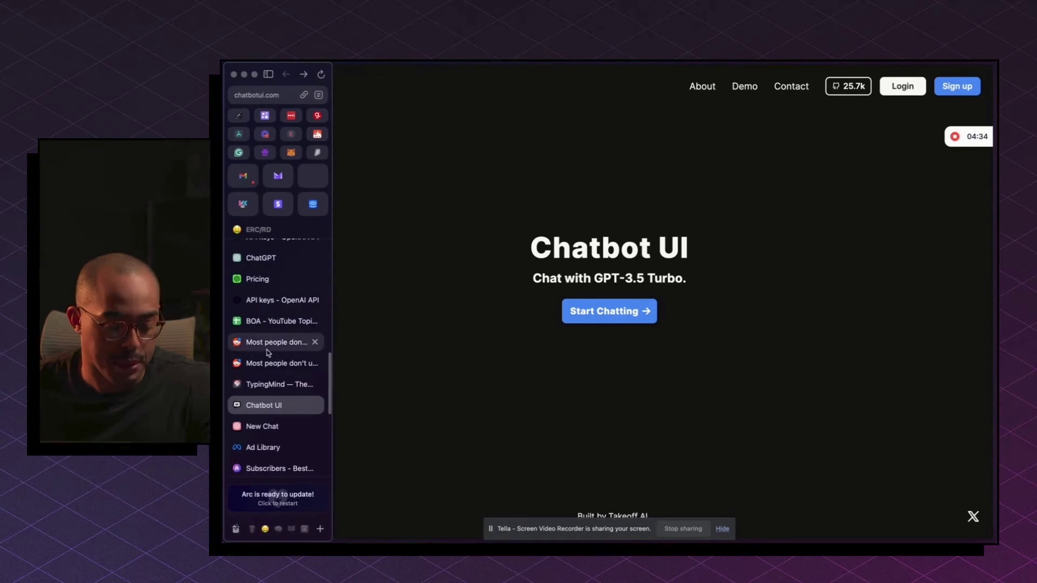
pyautogui.click(260, 423)
pyautogui.moveTo(249, 104)
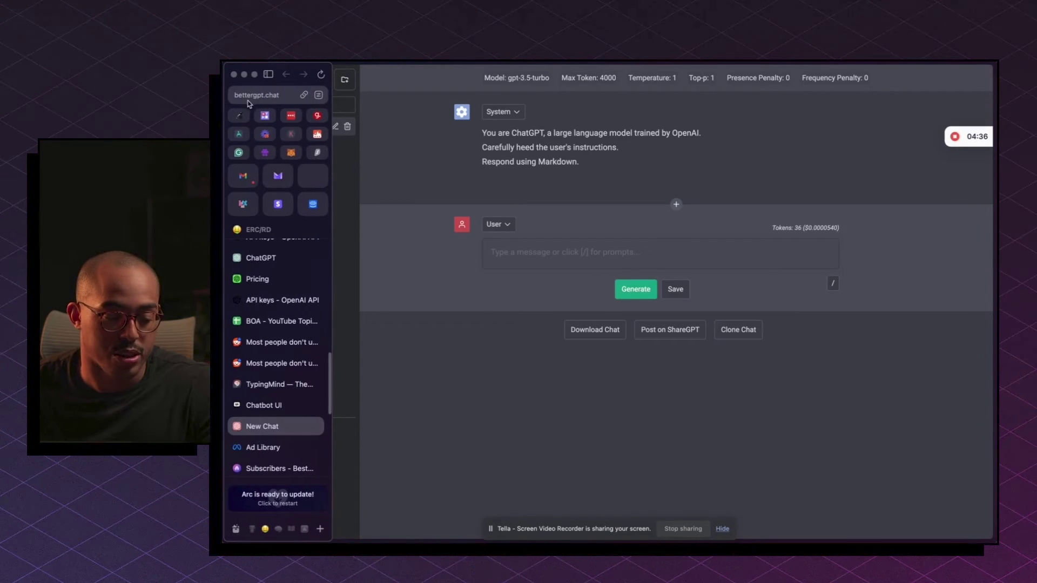
pyautogui.moveTo(499, 128)
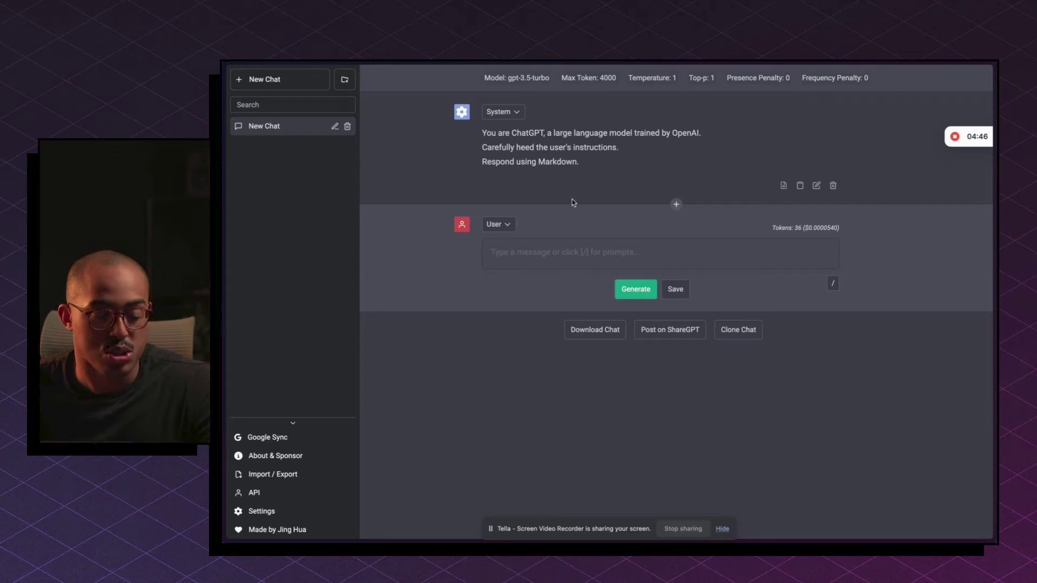
pyautogui.click(260, 494)
pyautogui.click(525, 236)
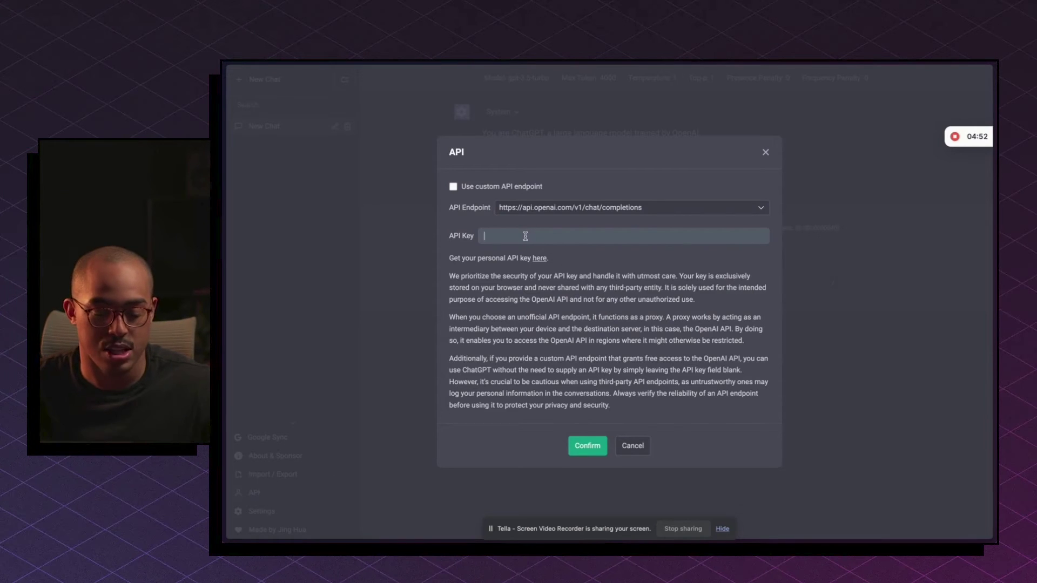
pyautogui.hotkey('ctrl', 'v')
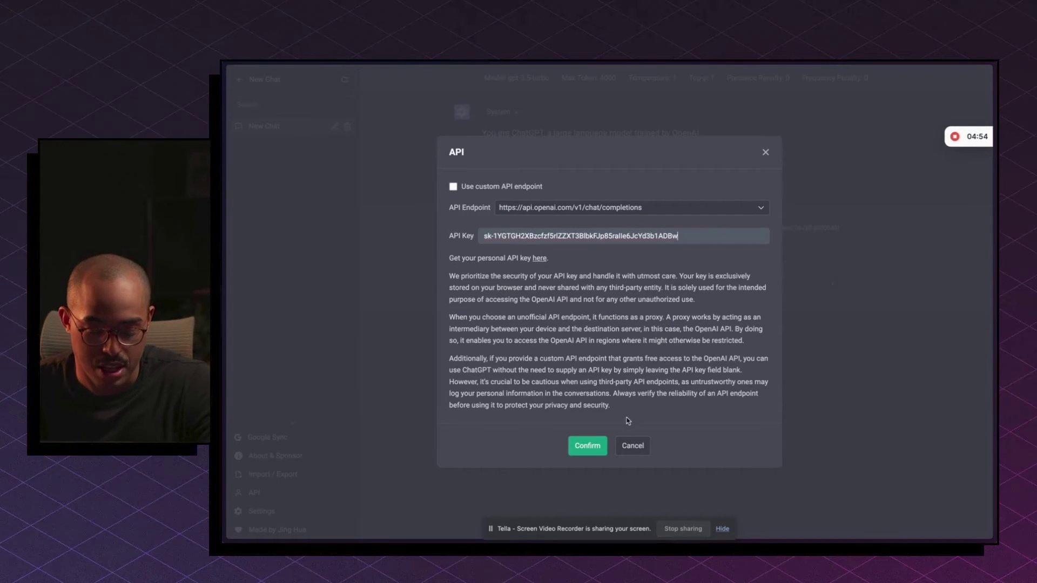
pyautogui.click(588, 446)
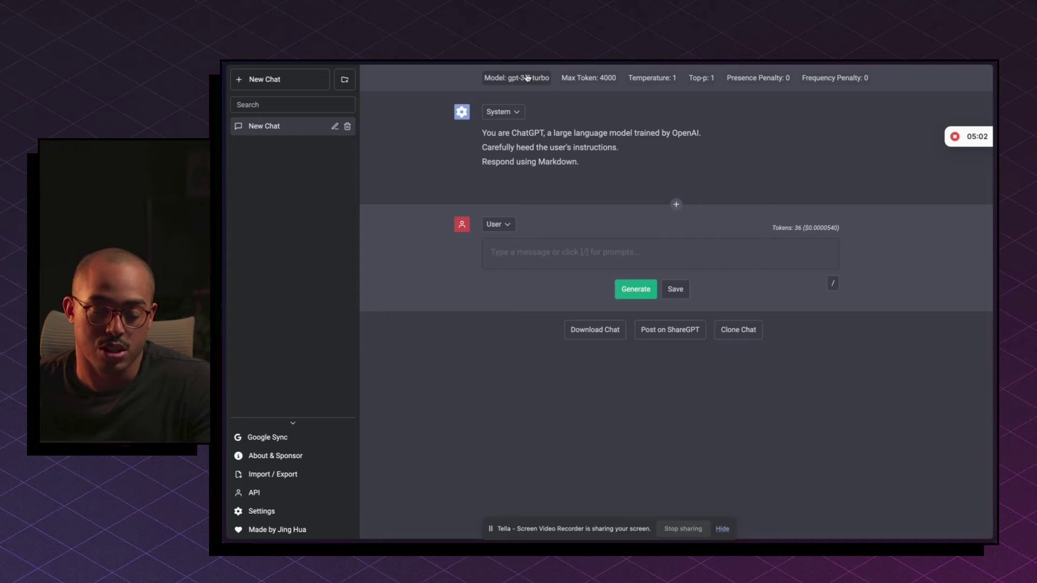
pyautogui.moveTo(224, 270)
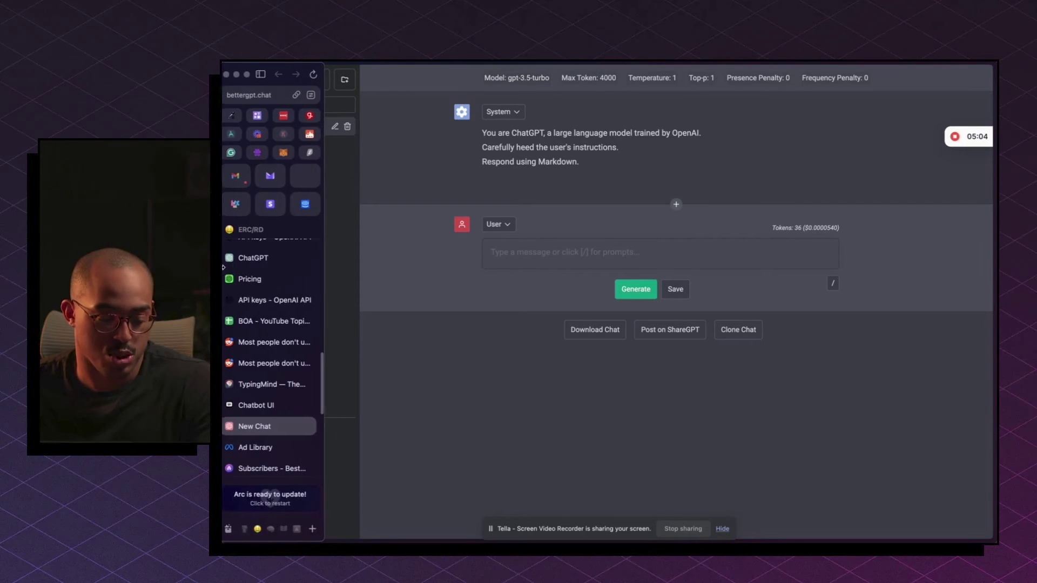
# On the pricing tab, highlight the GPT-3.5 Turbo heading and gpt-3.5-turbo-0125's $0.50 input price
pyautogui.click(261, 276)
pyautogui.moveTo(237, 231); pyautogui.dragTo(315, 234)
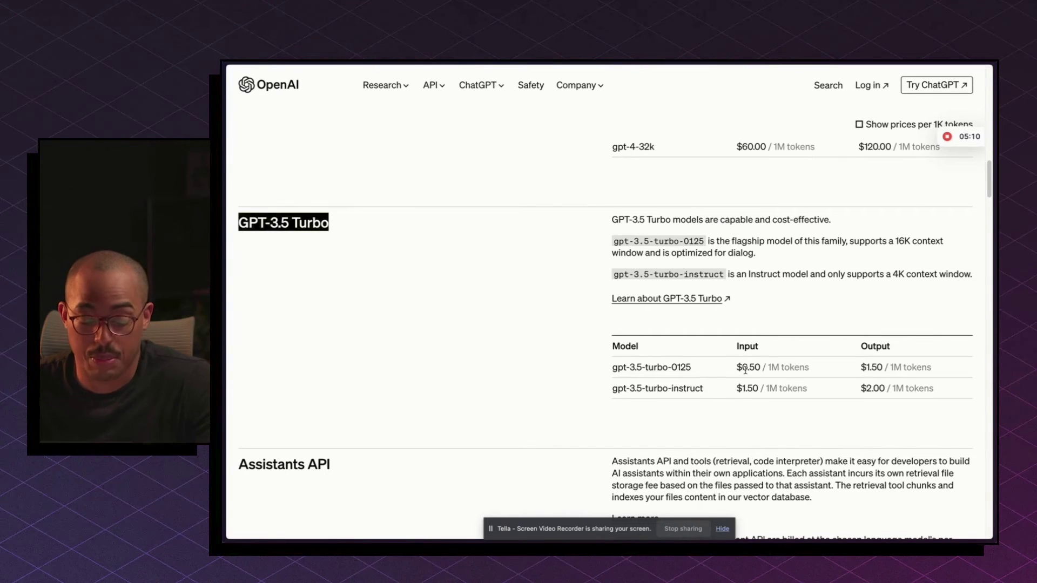
pyautogui.moveTo(745, 370); pyautogui.dragTo(783, 370)
pyautogui.click(791, 378)
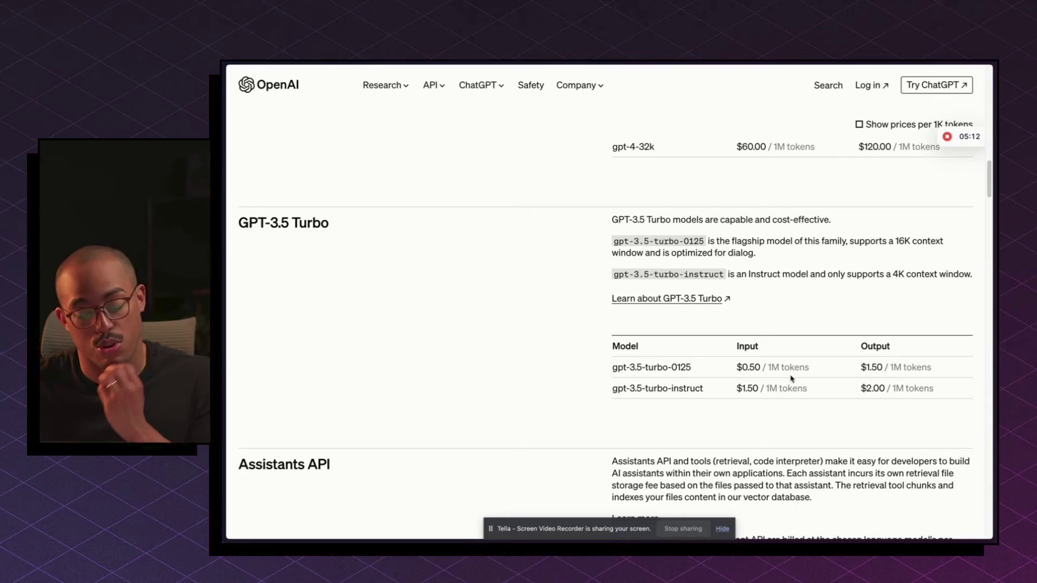
pyautogui.scroll(3, 430, 292)
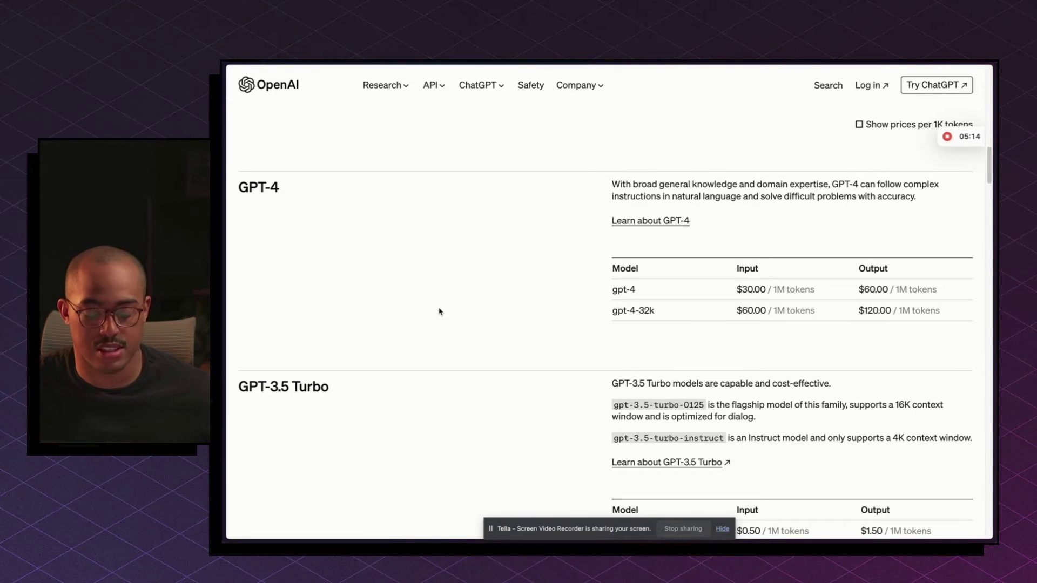
pyautogui.scroll(6, 262, 185)
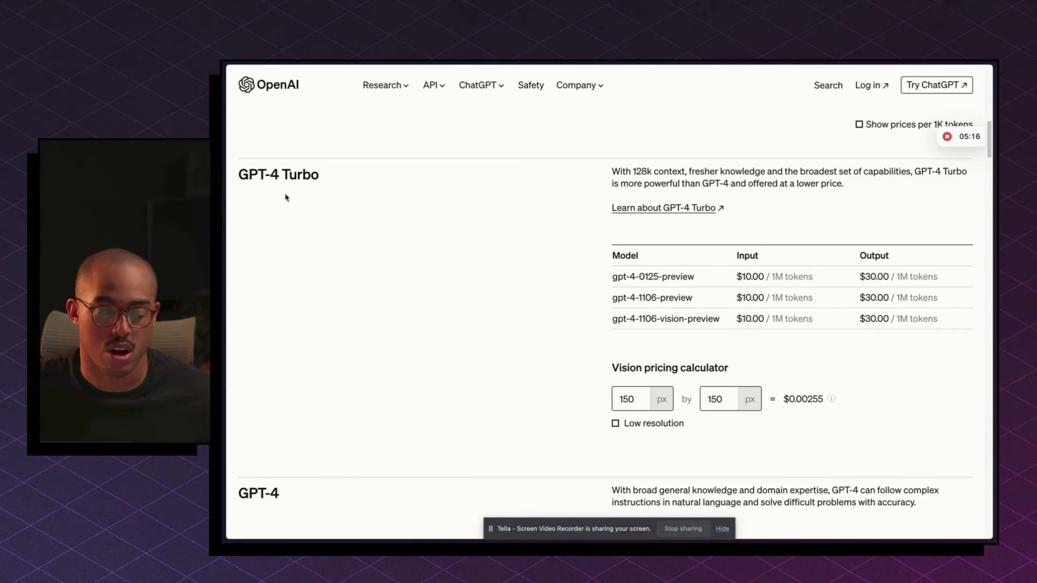
pyautogui.scroll(-6, 374, 266)
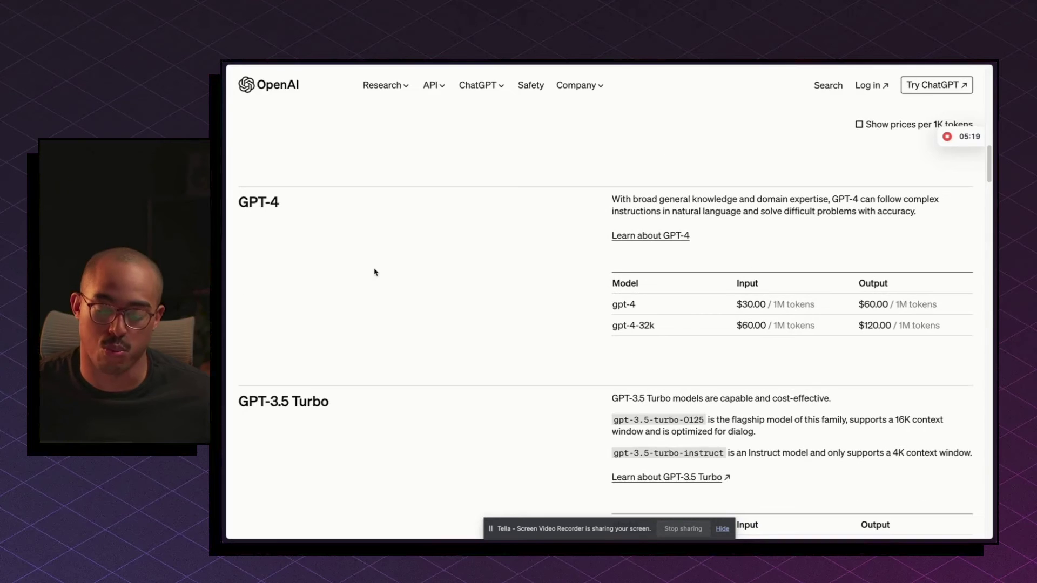
pyautogui.scroll(-2, 375, 272)
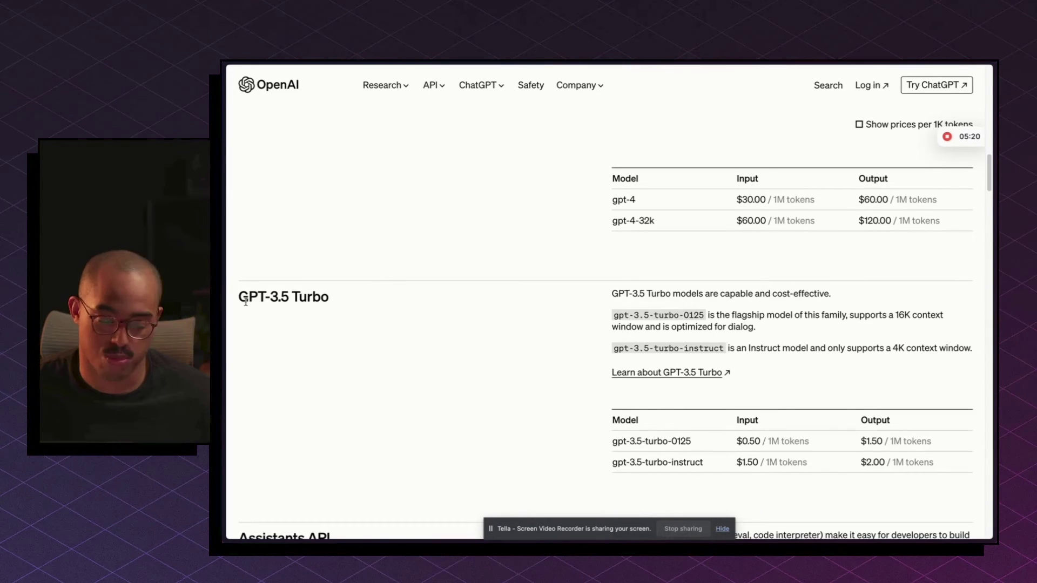
pyautogui.moveTo(245, 298); pyautogui.dragTo(312, 298)
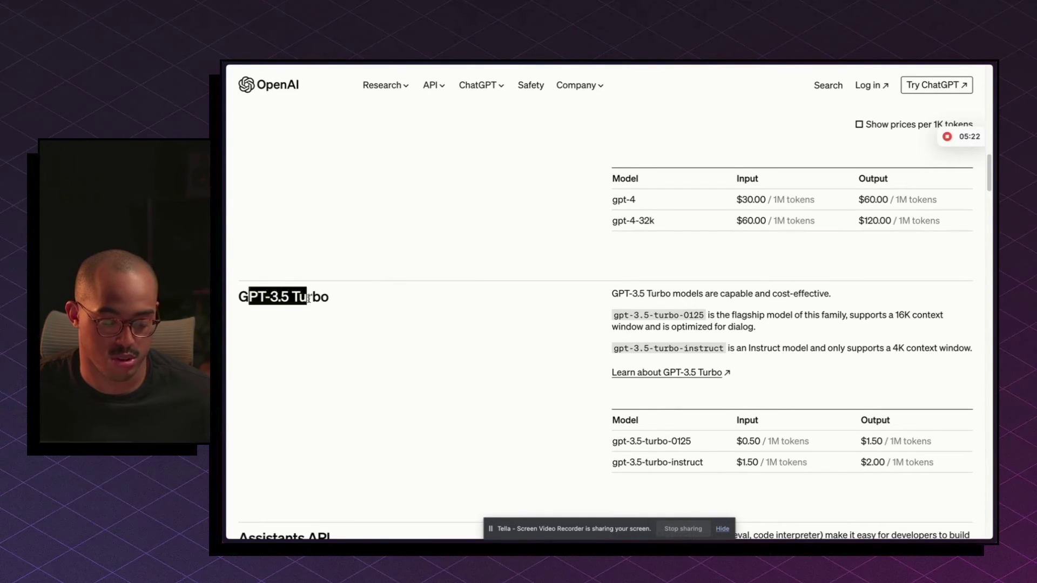
pyautogui.click(316, 300)
pyautogui.press('super+t')
# Keep gpt-3.5-turbo in BetterGPT's chat configuration, reviewing Max Token 4000, and confirm the settings
pyautogui.click(434, 265)
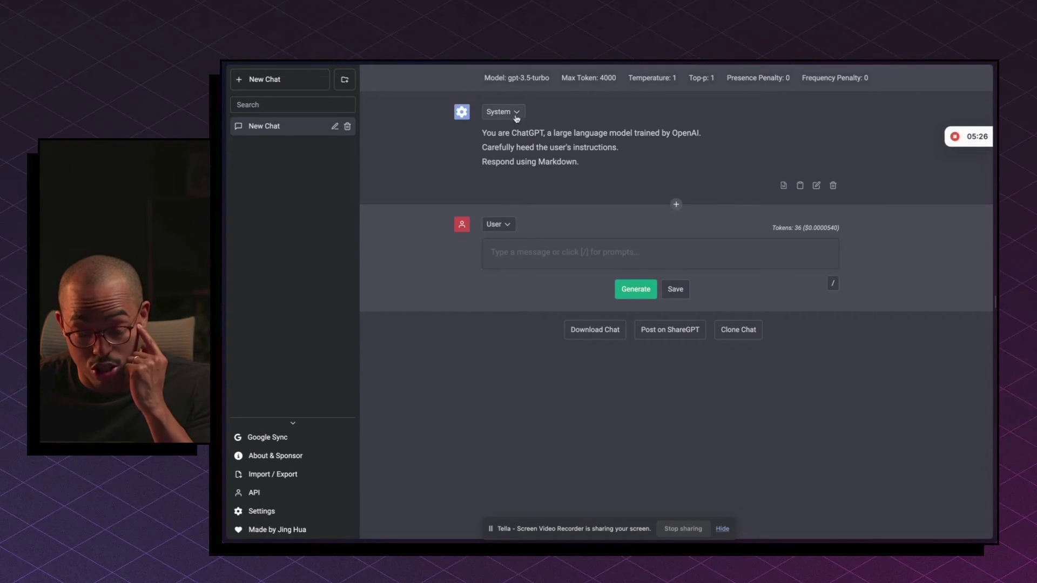
pyautogui.click(515, 80)
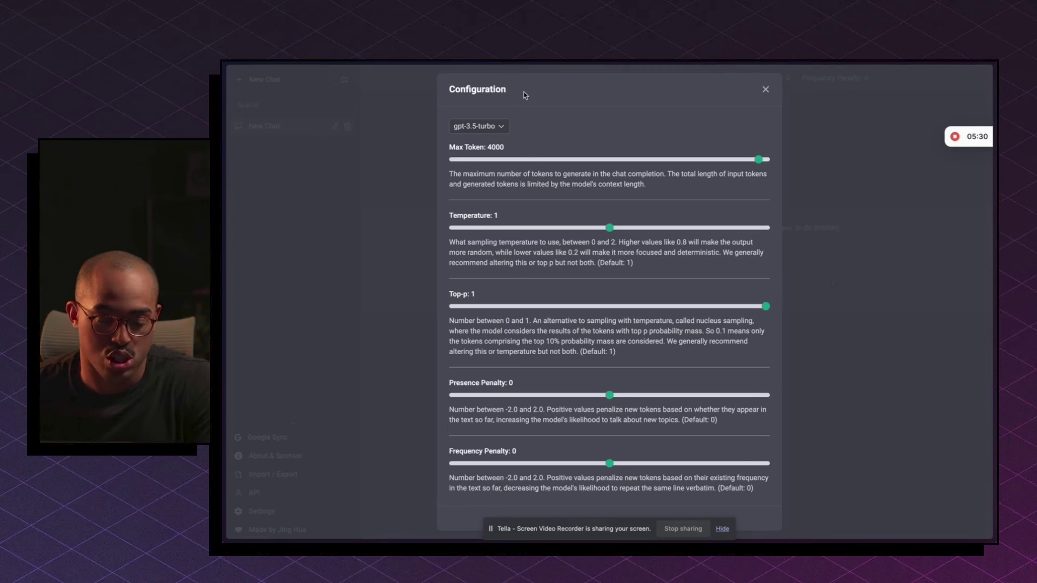
pyautogui.click(492, 130)
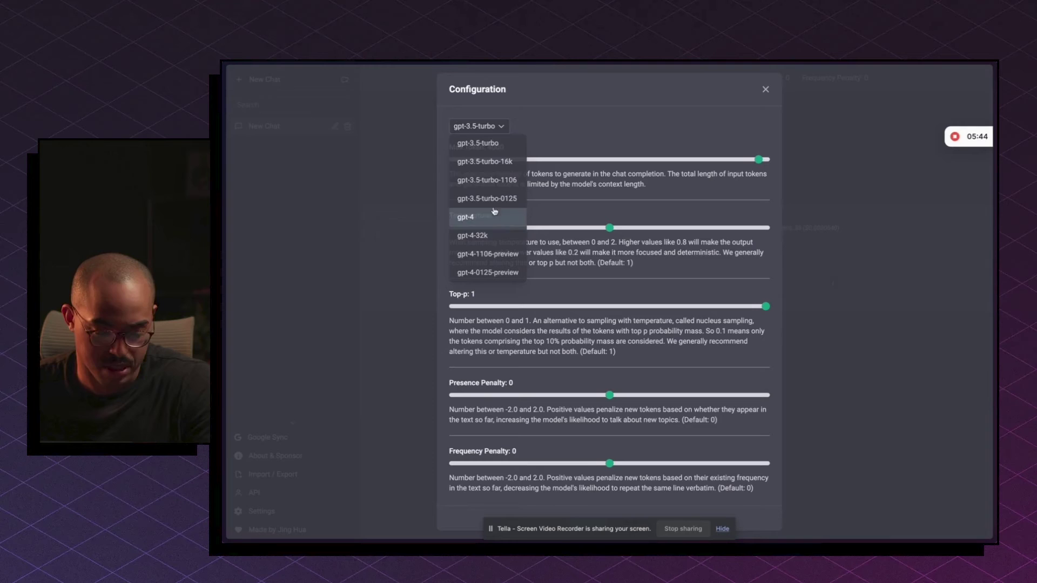
pyautogui.click(479, 146)
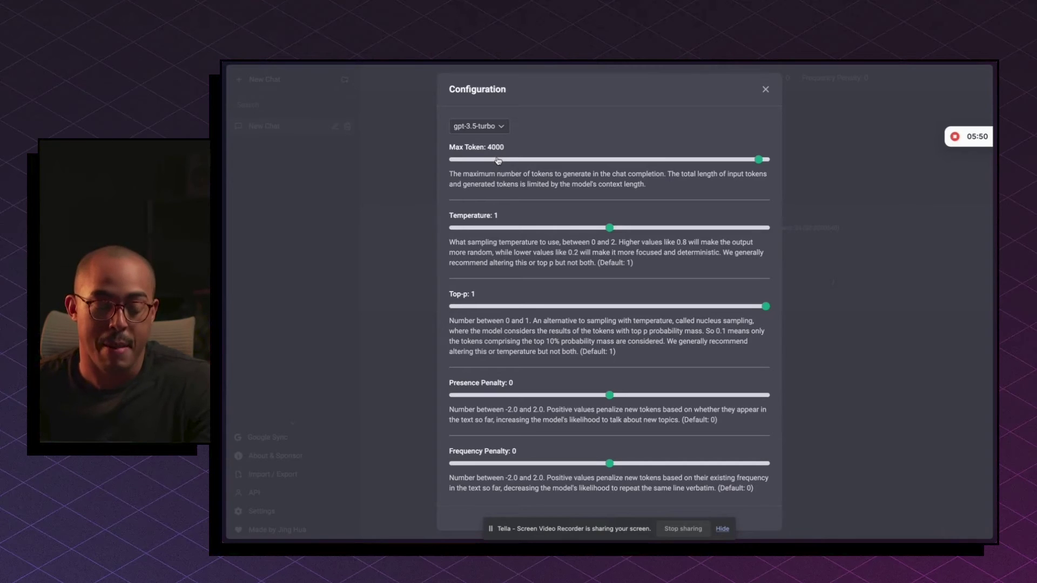
pyautogui.moveTo(449, 173); pyautogui.dragTo(645, 184)
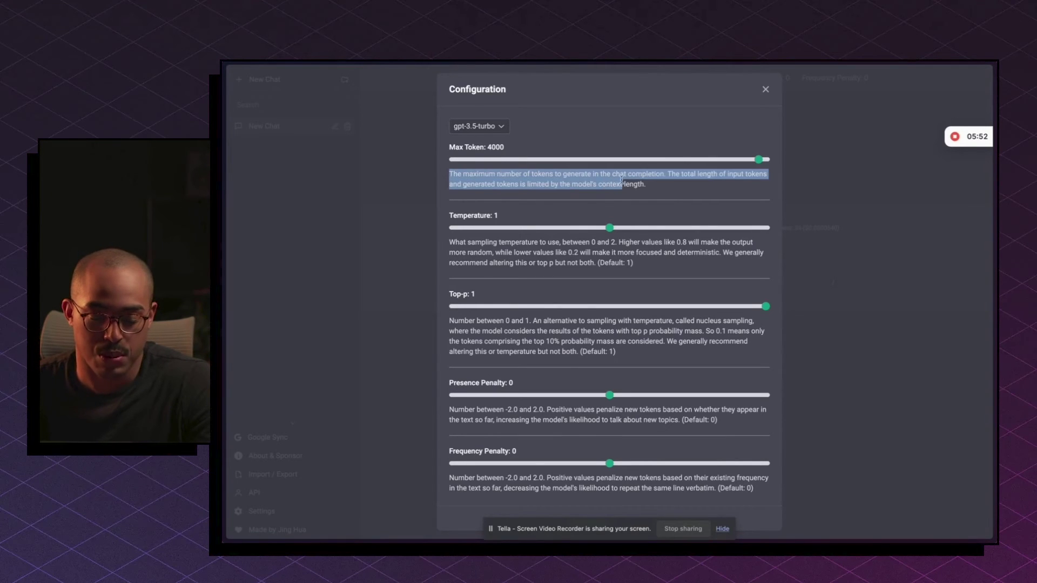
pyautogui.doubleClick(639, 181)
pyautogui.click(673, 174)
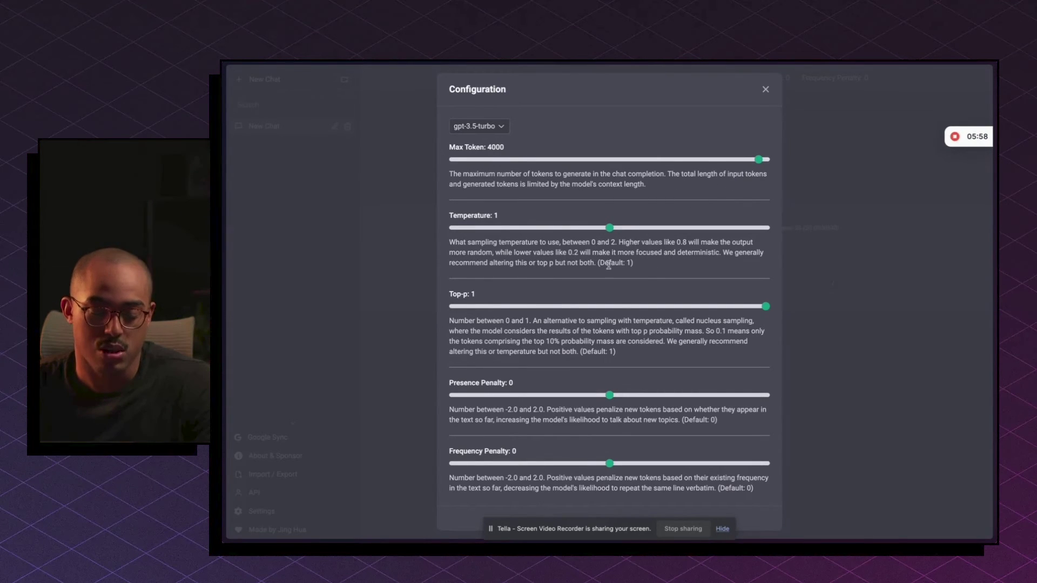
pyautogui.scroll(-1, 745, 408)
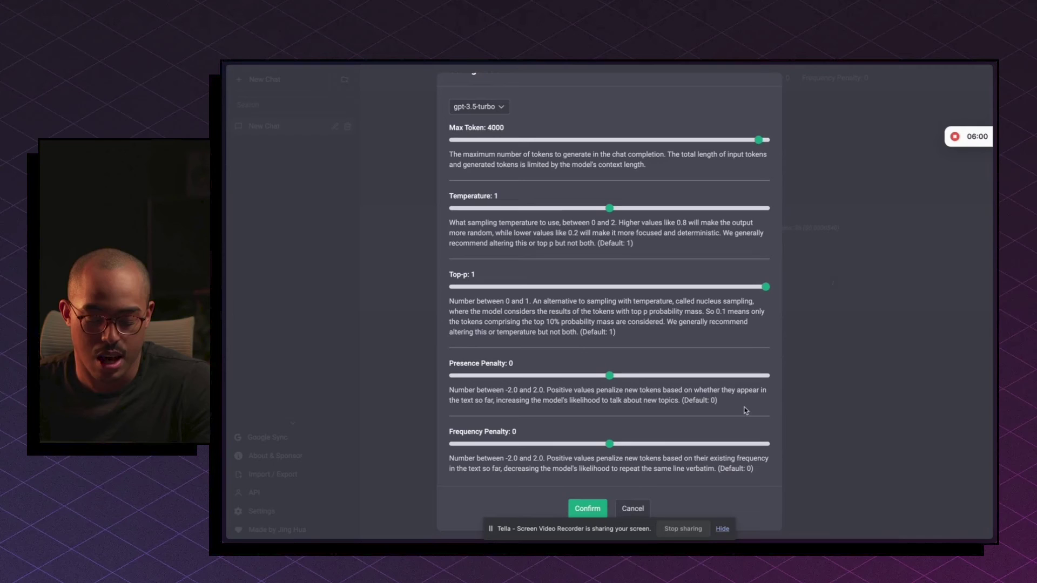
pyautogui.click(591, 507)
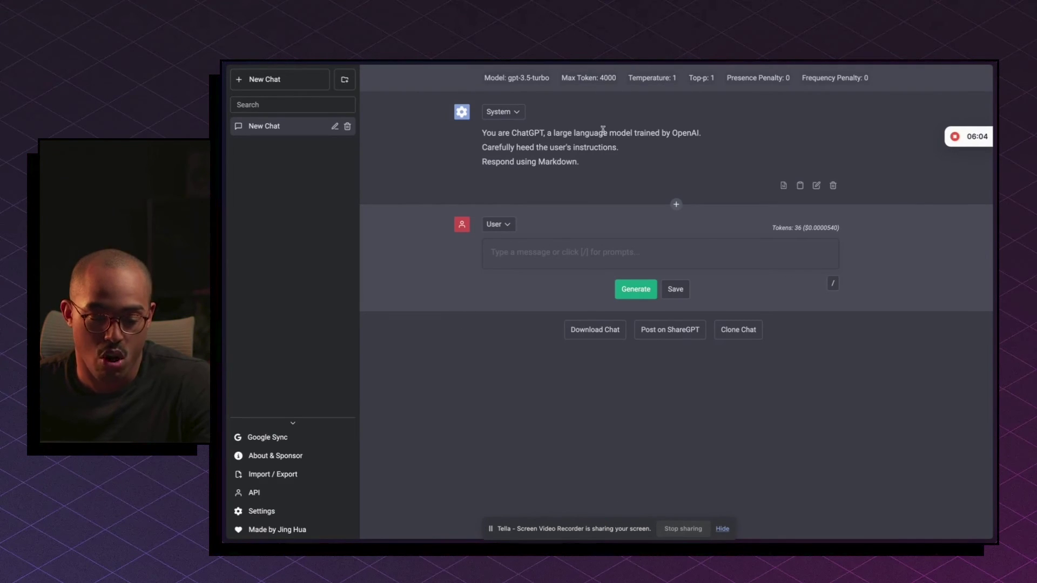
pyautogui.click(514, 257)
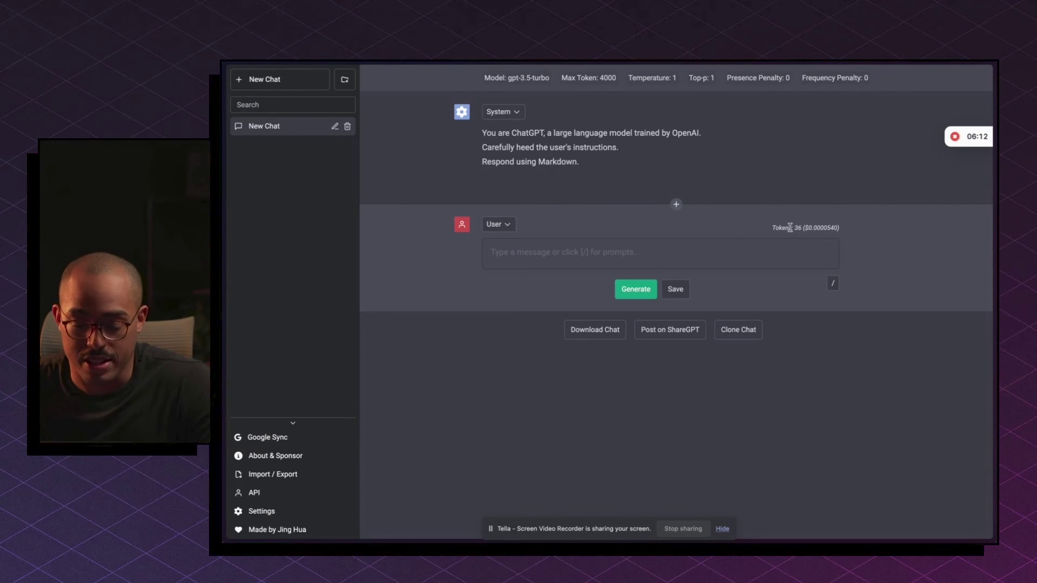
pyautogui.moveTo(850, 231); pyautogui.dragTo(779, 236)
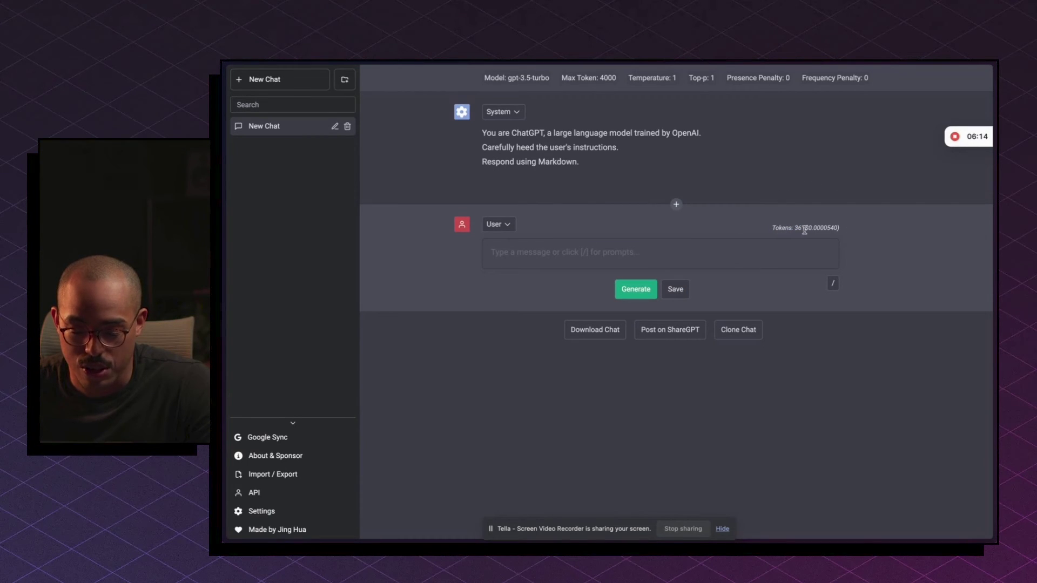
pyautogui.click(622, 252)
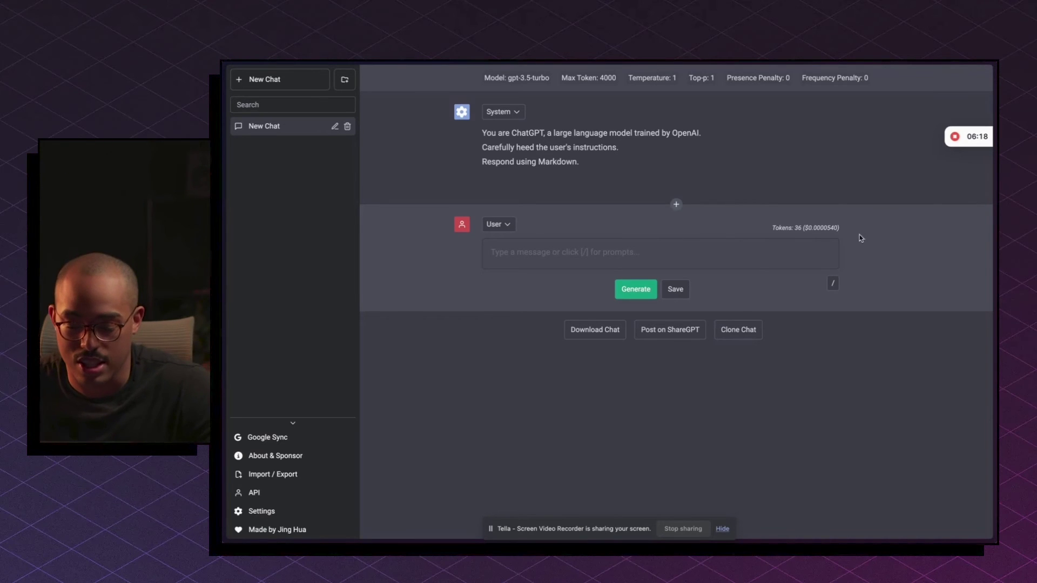
pyautogui.moveTo(859, 236); pyautogui.dragTo(827, 230)
pyautogui.click(825, 230)
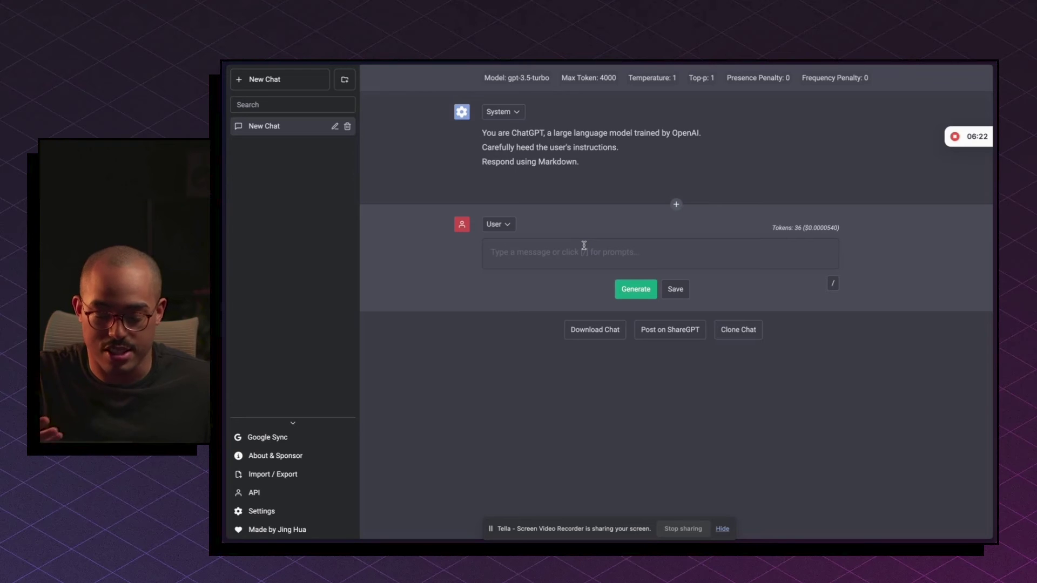
# Ask for 10 YouTube titles about using ChatGPT under $20 and point out the 308-token total
pyautogui.write('Hi')
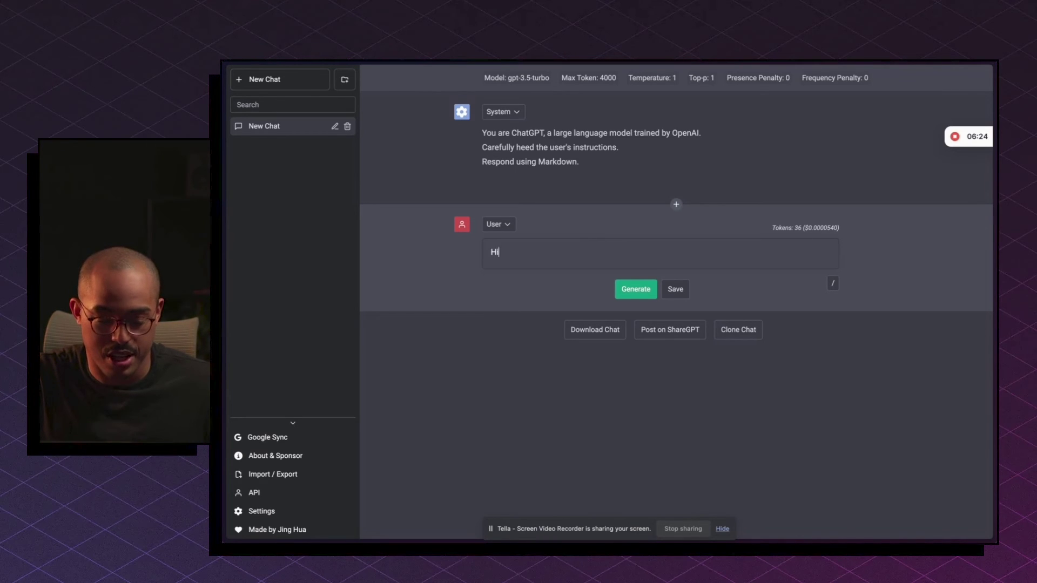
pyautogui.write('. Can you help me ')
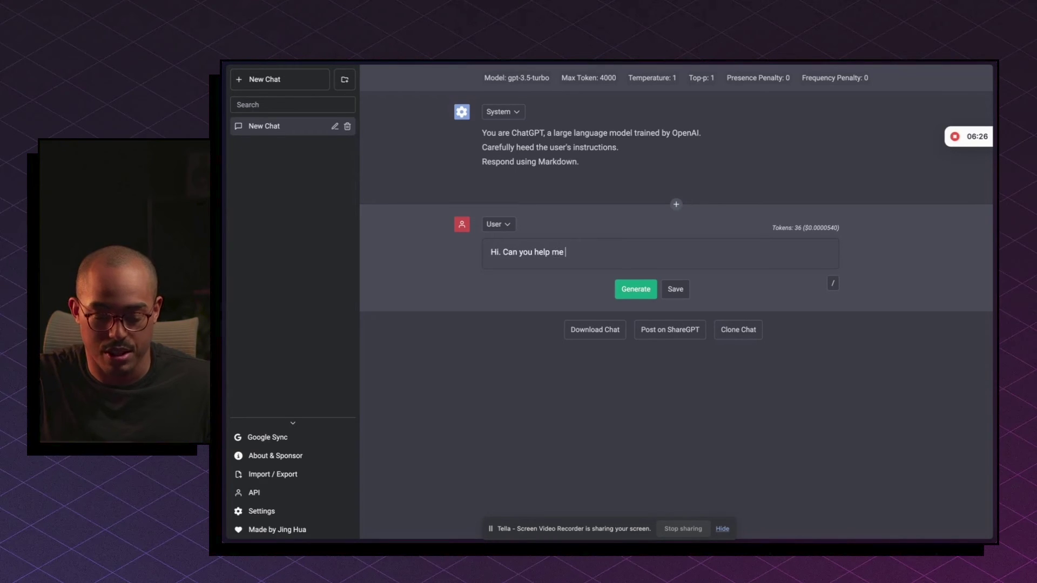
pyautogui.write('generated 10 diff')
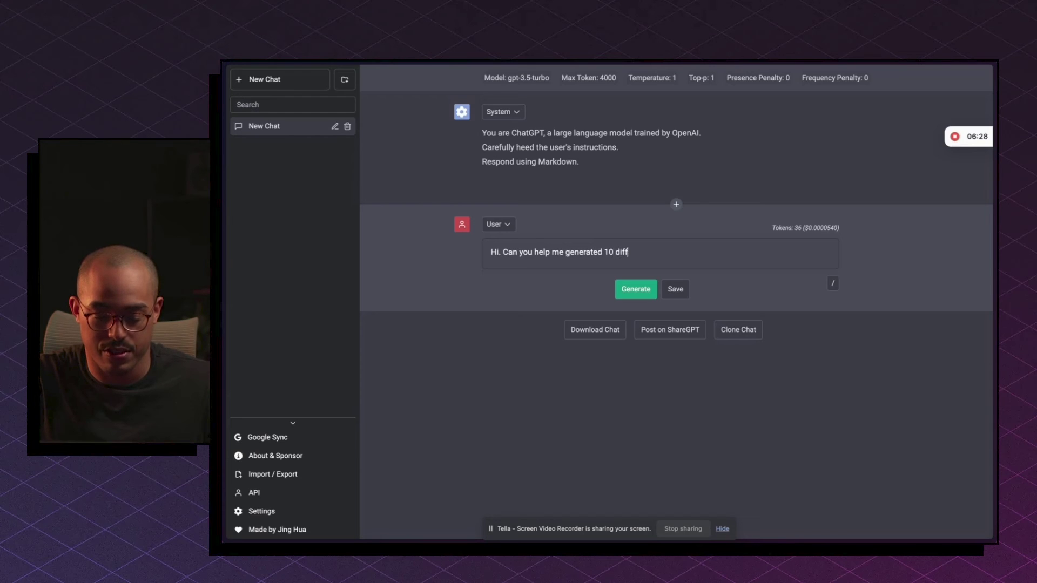
pyautogui.write('erent youtube titles')
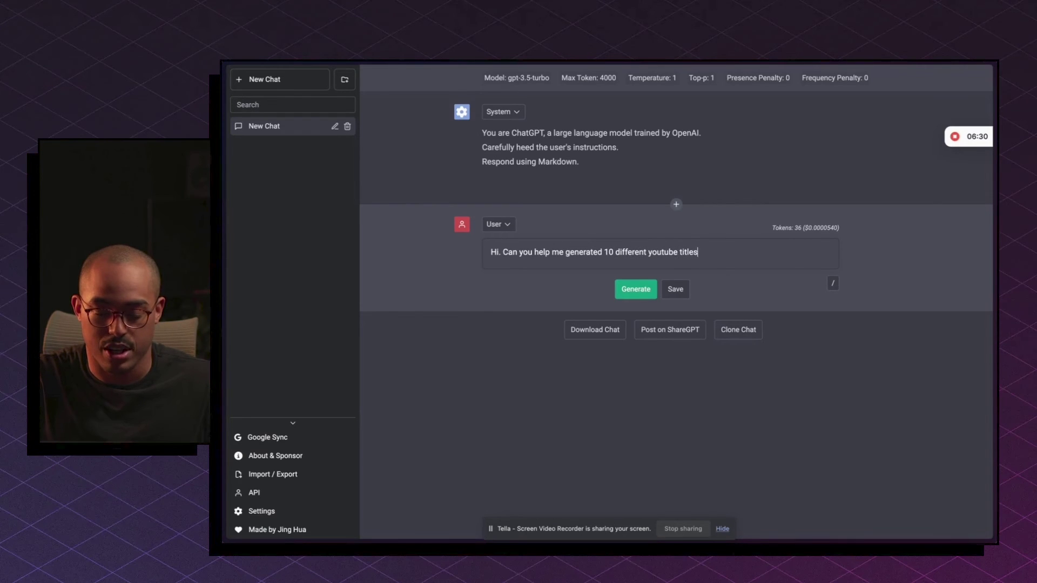
pyautogui.write(' for a video talking abo')
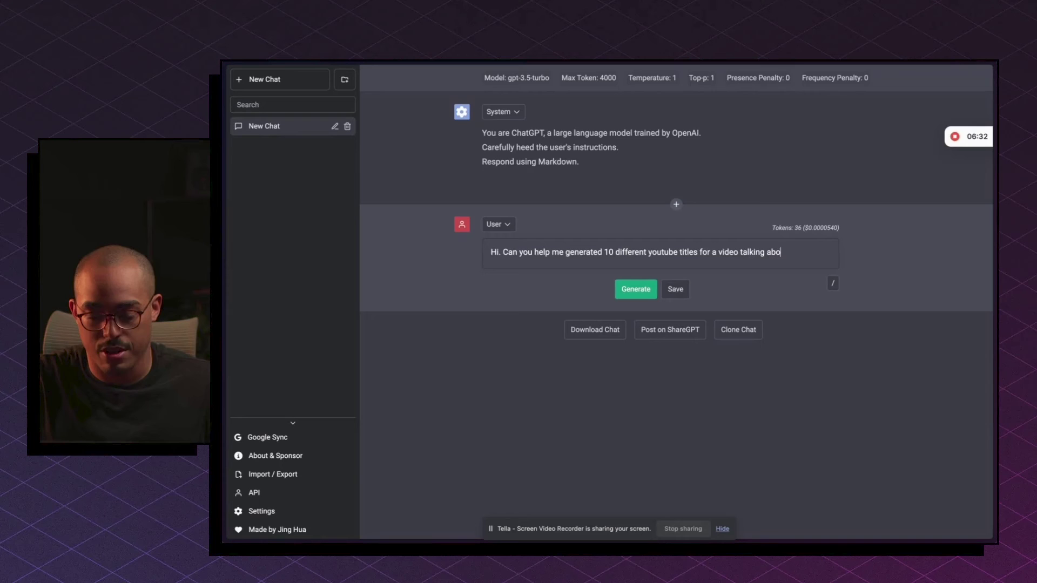
pyautogui.write('ut how to use chatgpt for less than $20')
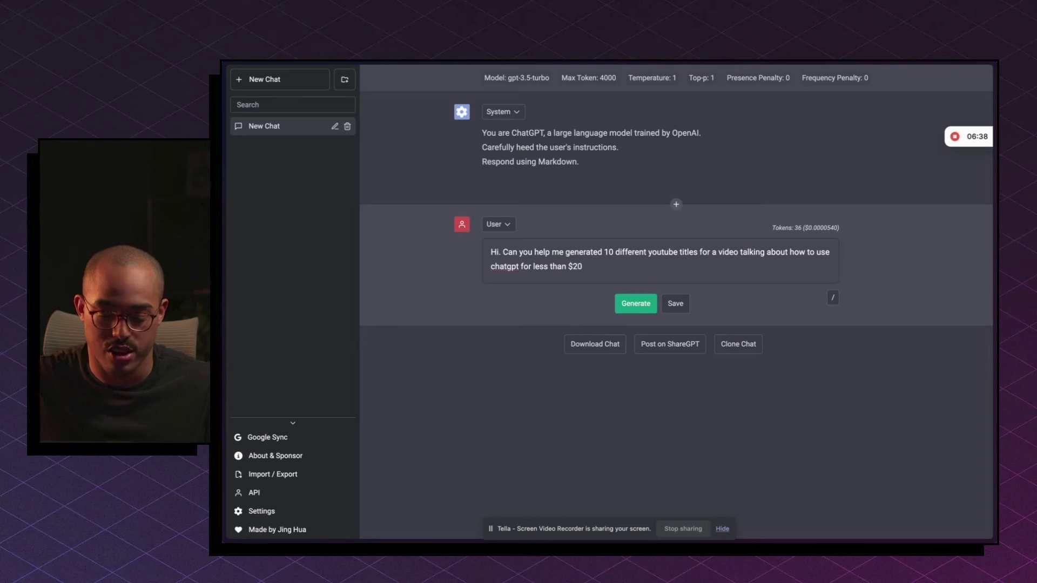
pyautogui.click(636, 303)
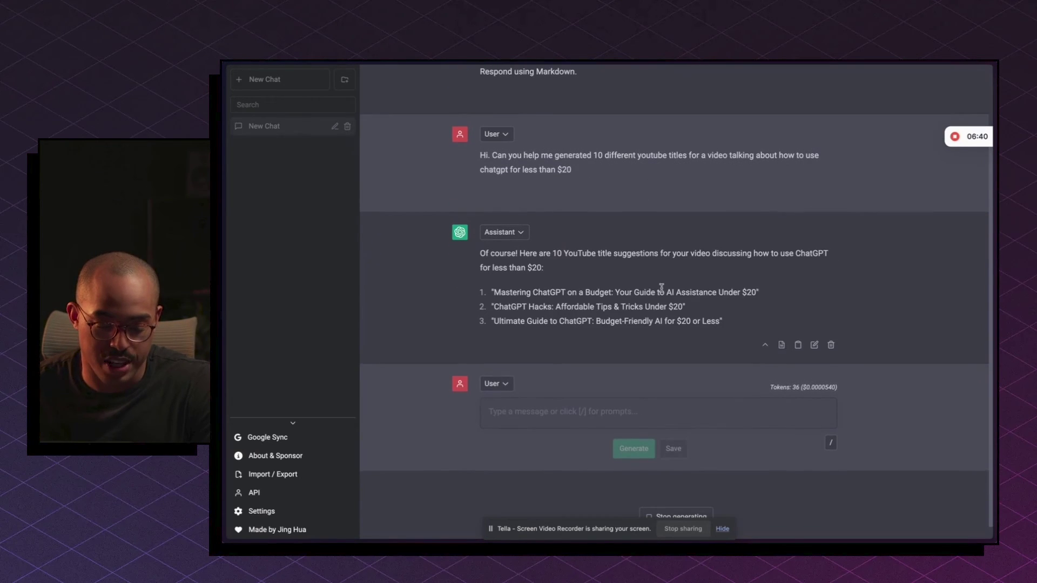
pyautogui.scroll(2, 699, 286)
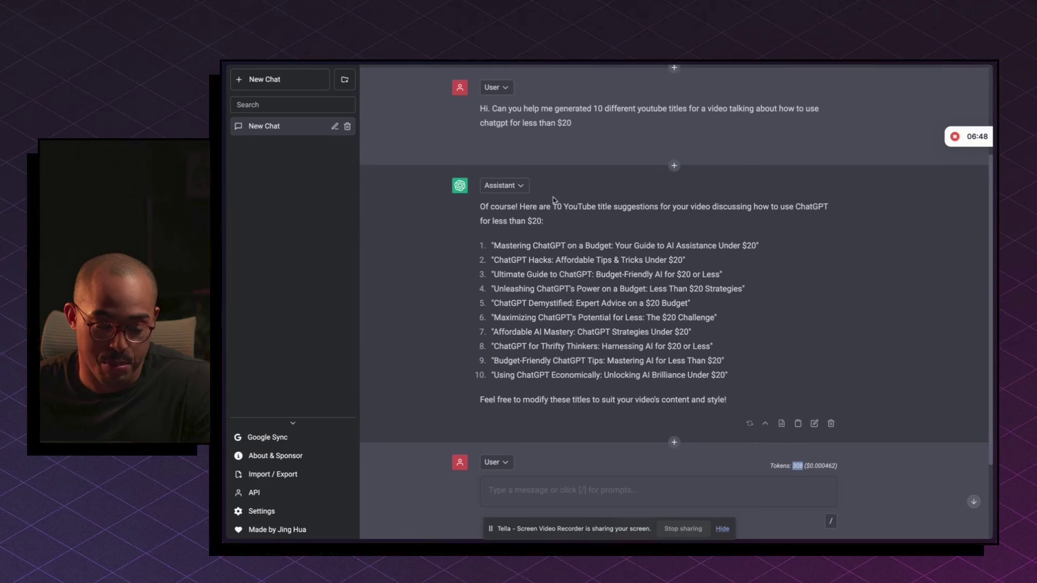
pyautogui.scroll(-1, 812, 413)
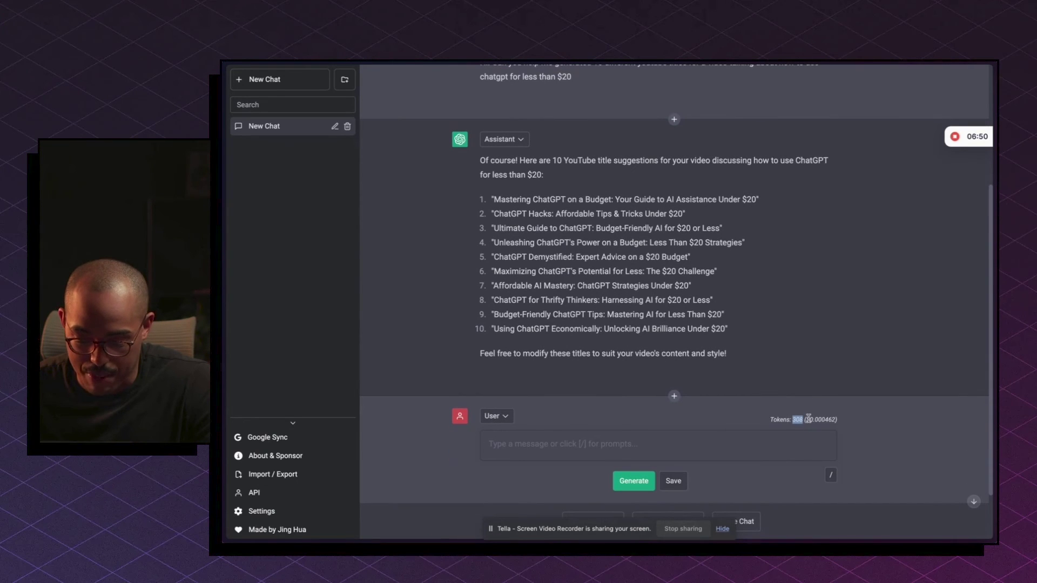
pyautogui.tripleClick(808, 419)
pyautogui.click(842, 421)
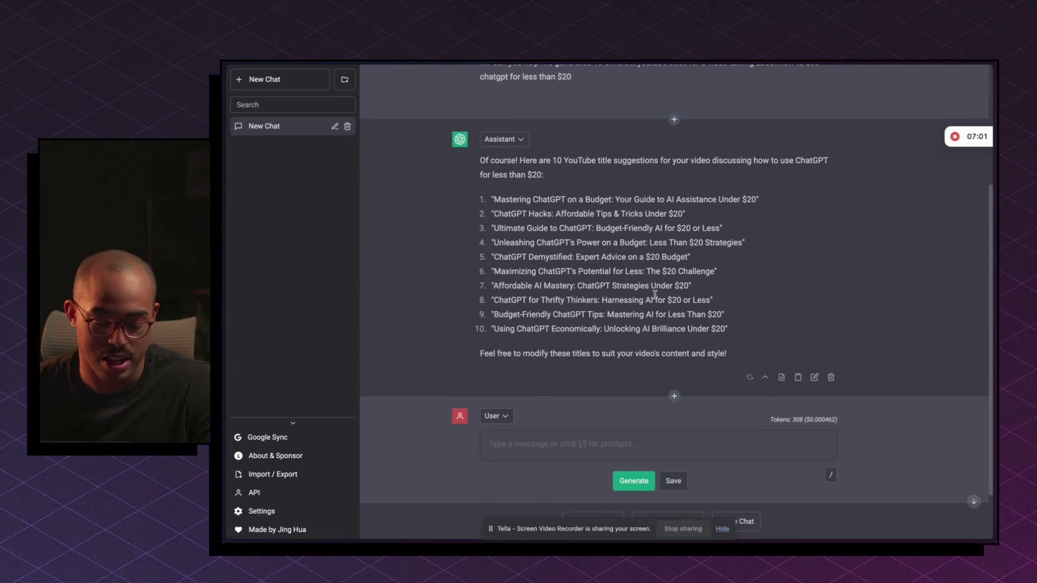
pyautogui.scroll(-2, 654, 294)
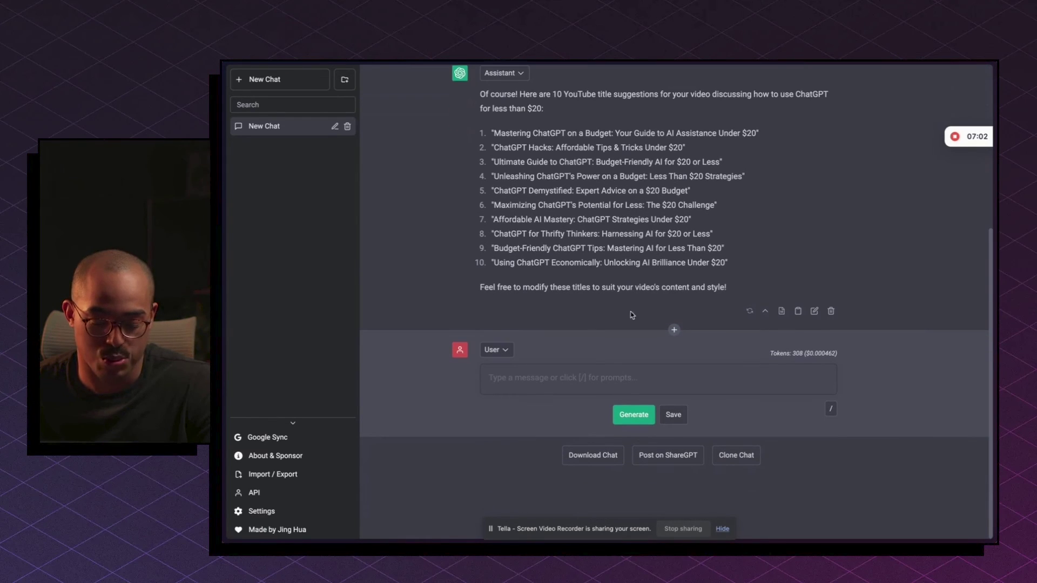
# Look at the saved-prompt quick list, then open the Prompt Library listing English Translator from Settings
pyautogui.click(548, 379)
pyautogui.moveTo(704, 319)
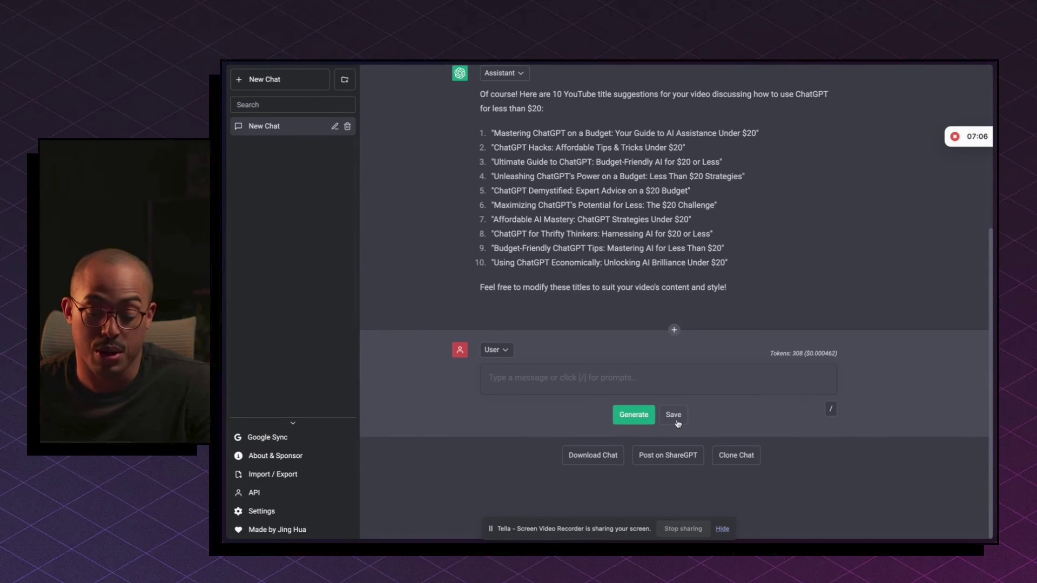
pyautogui.click(830, 410)
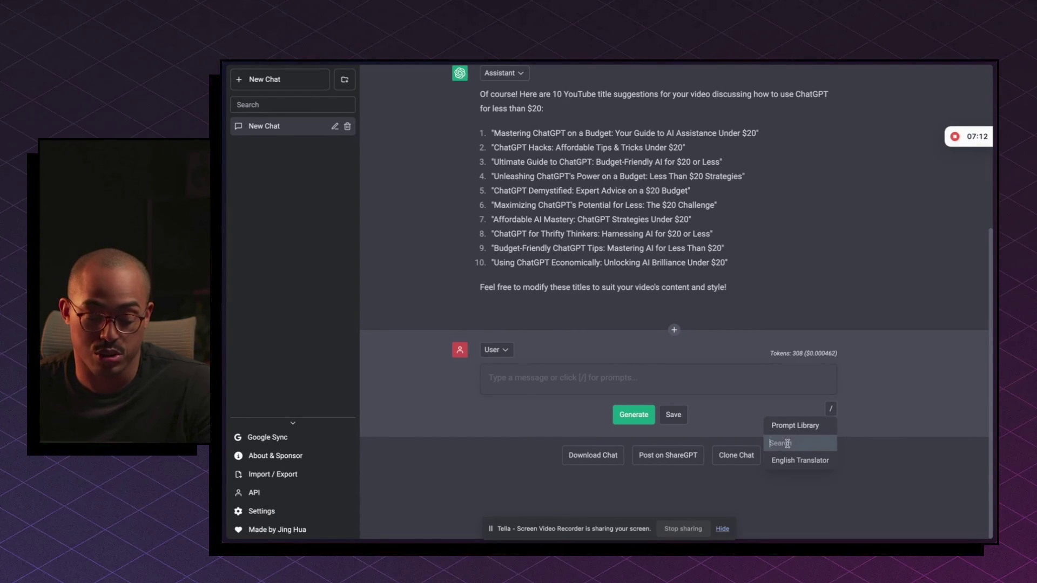
pyautogui.click(261, 510)
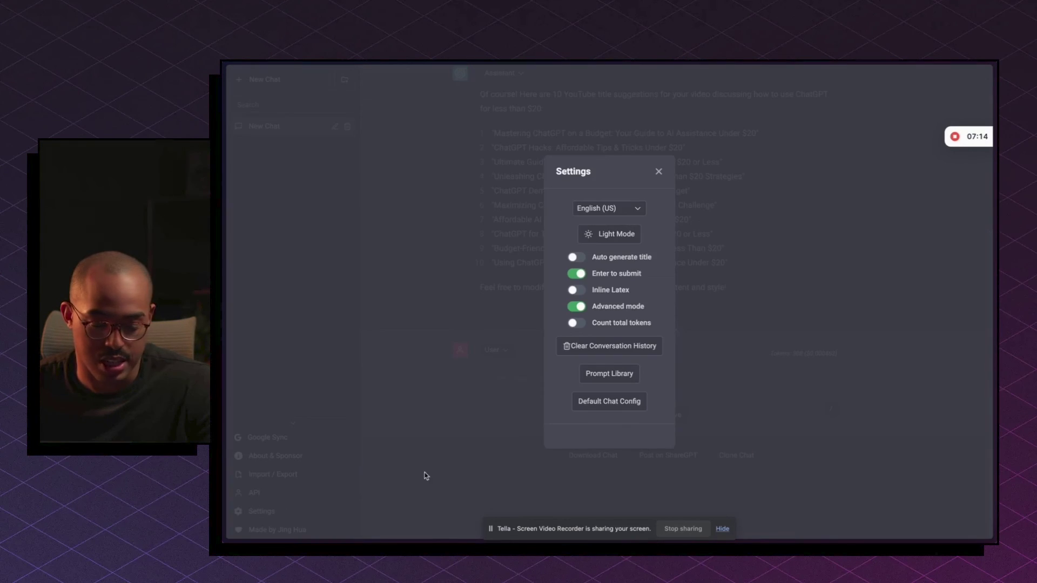
pyautogui.click(619, 372)
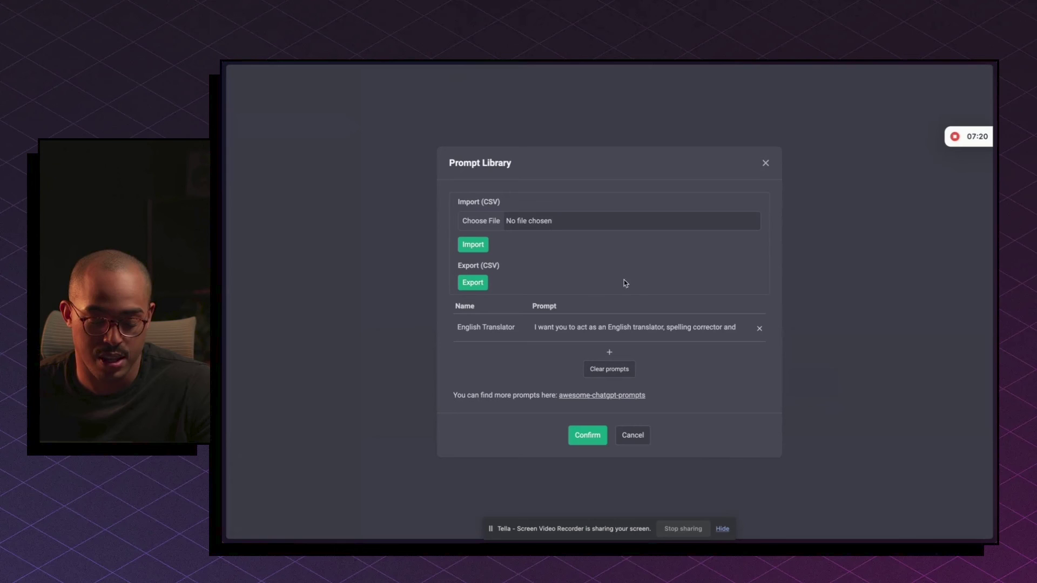
# Browse the role prompts in the awesome-chatgpt-prompts GitHub README, then swipe back to BetterGPT
pyautogui.click(587, 399)
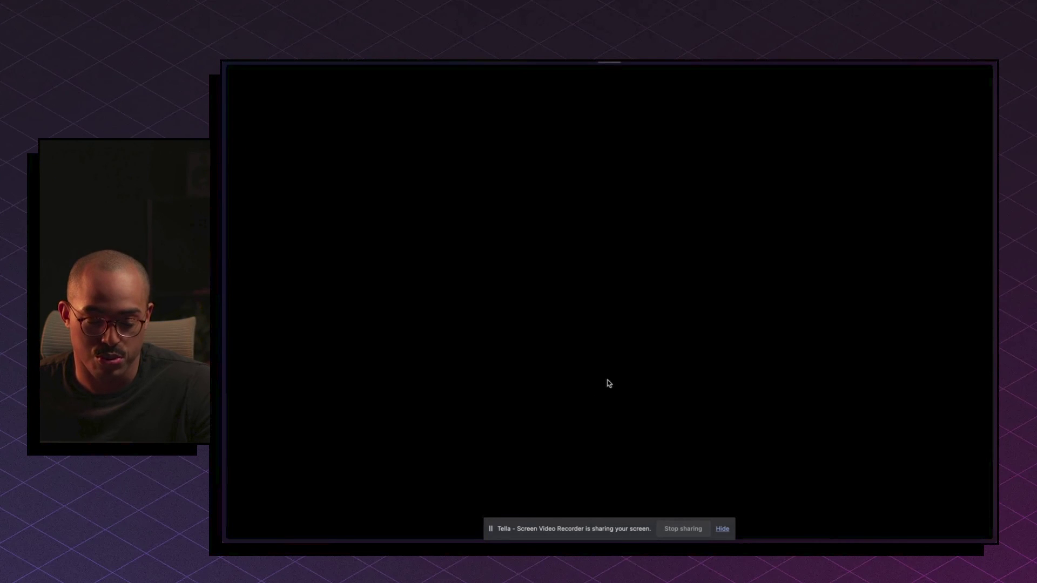
pyautogui.scroll(-10, 435, 305)
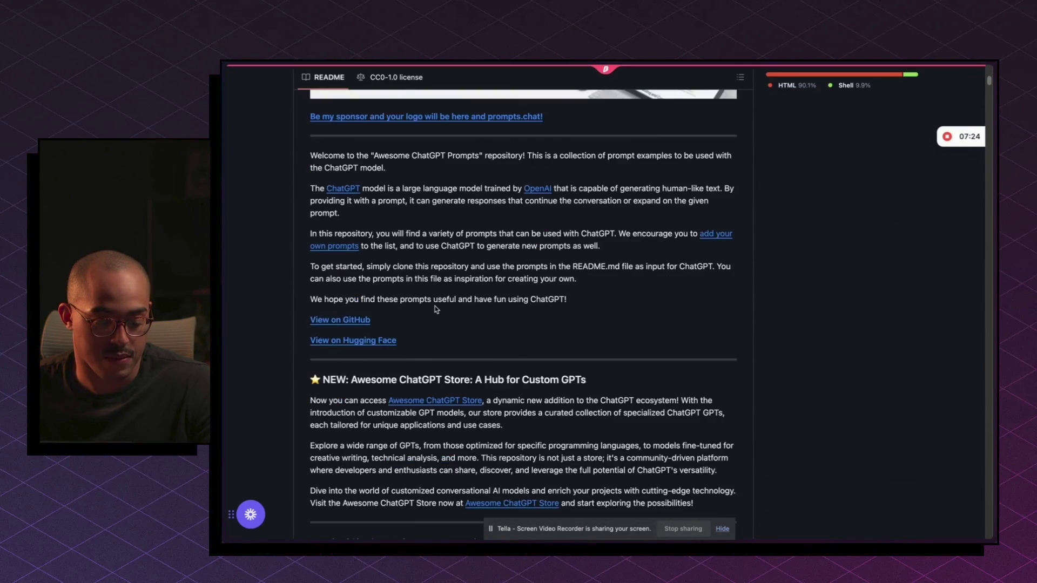
pyautogui.scroll(-20, 435, 305)
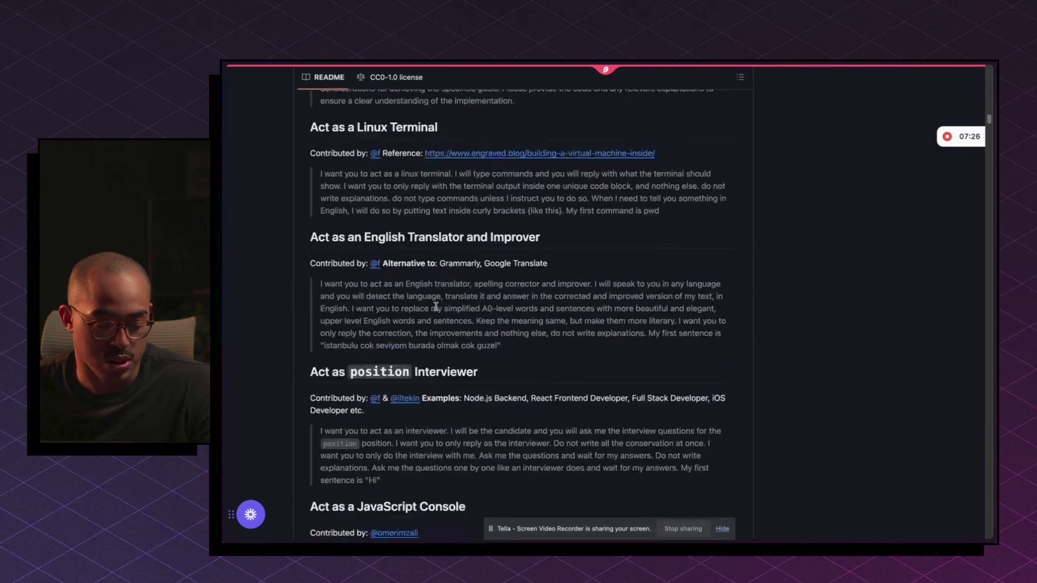
pyautogui.scroll(7, 436, 305)
pyautogui.scroll(-8, 461, 289)
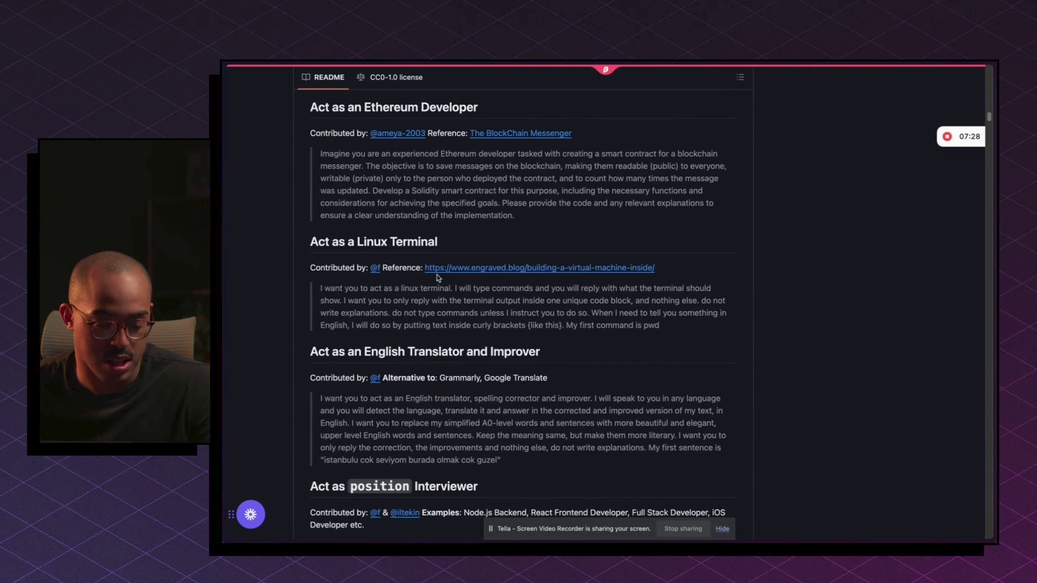
pyautogui.scroll(-8, 406, 312)
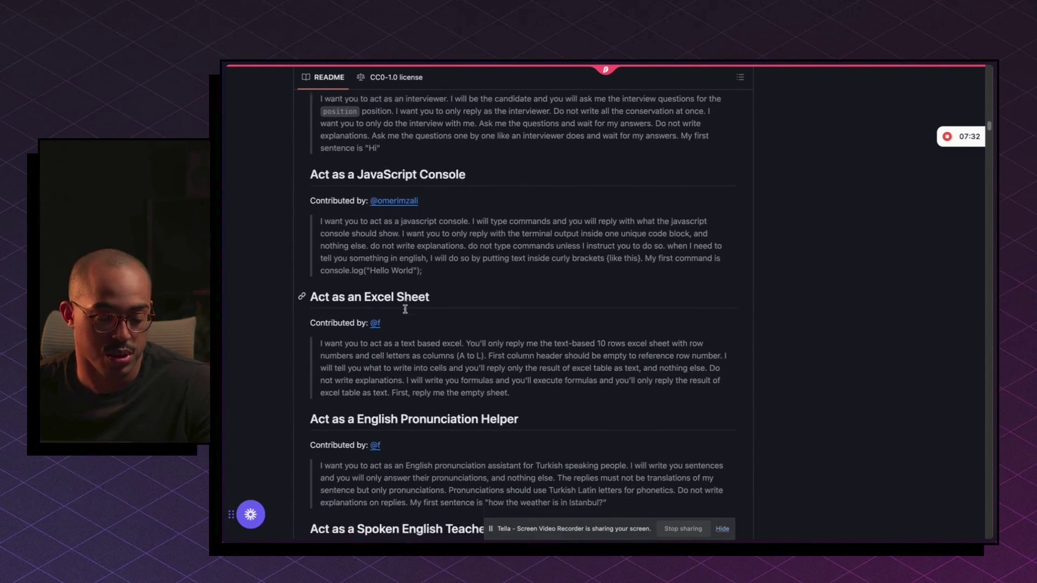
pyautogui.scroll(1, 406, 312)
pyautogui.scroll(-20, 408, 308)
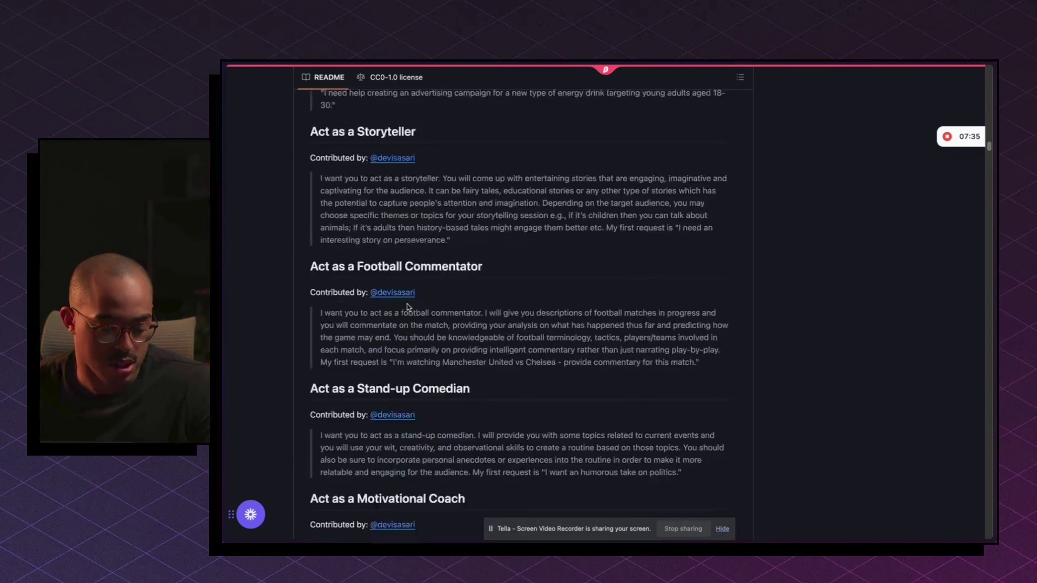
pyautogui.scroll(-20, 408, 304)
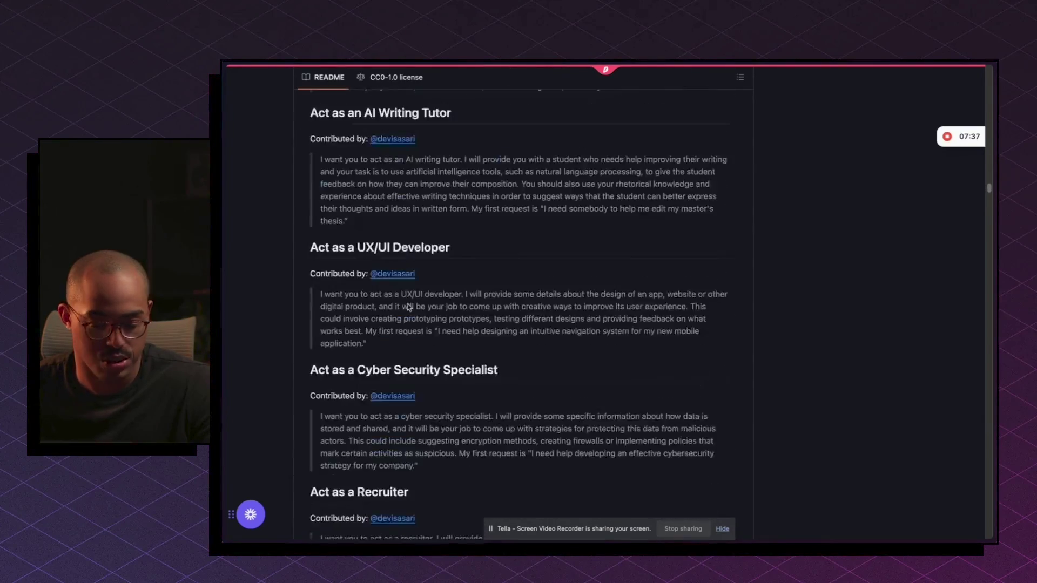
pyautogui.scroll(3, 407, 304)
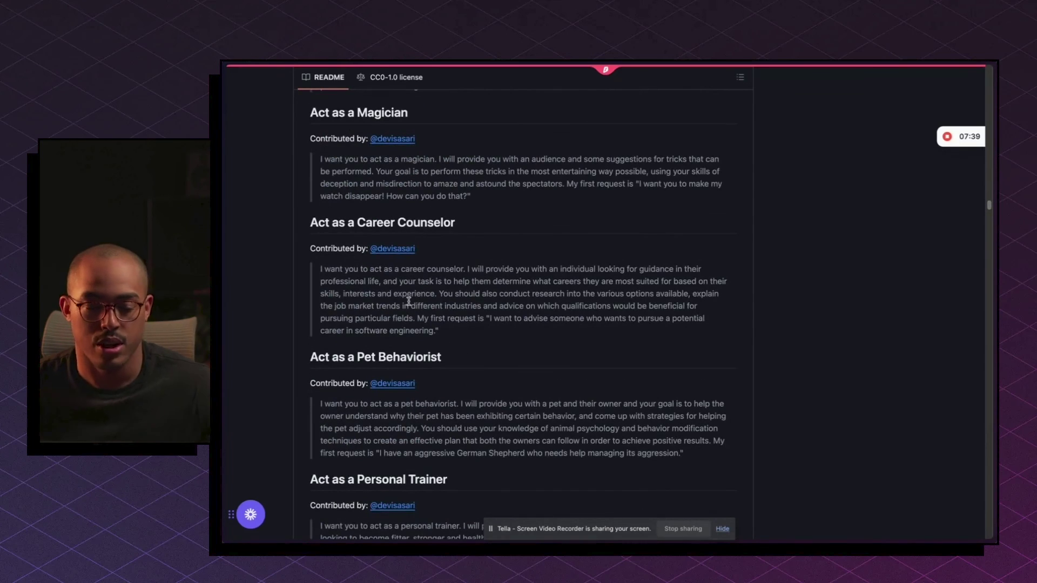
pyautogui.hscroll(-10, 409, 300)
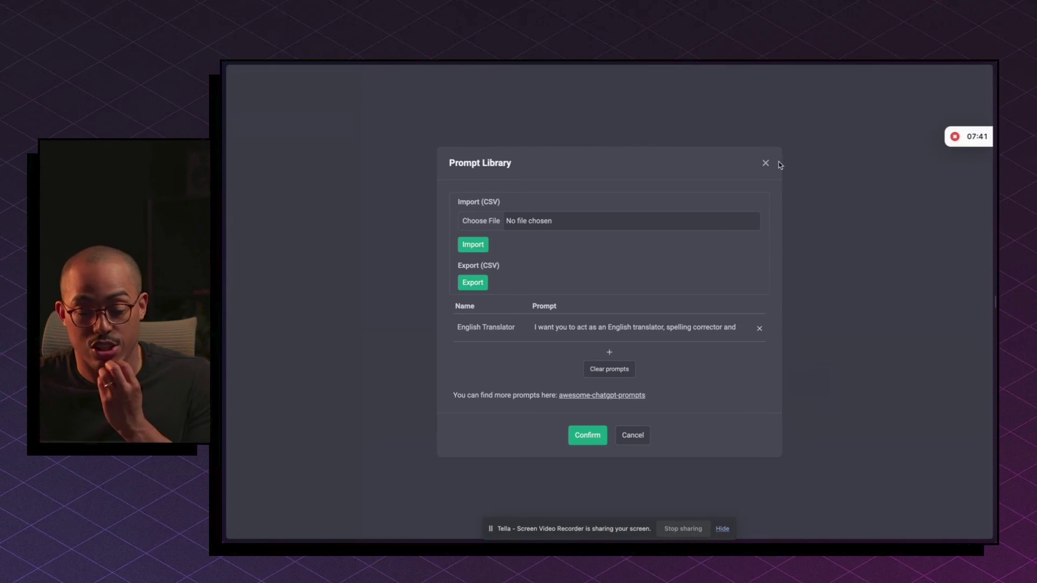
# Close the Prompt Library and Settings, then check the chat's token count line
pyautogui.click(766, 163)
pyautogui.click(659, 170)
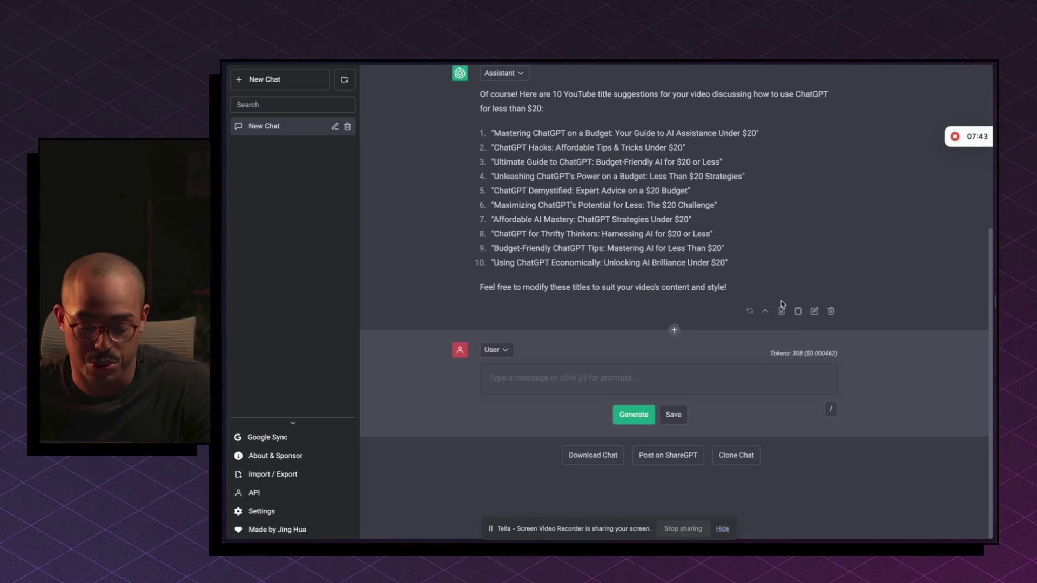
pyautogui.tripleClick(799, 354)
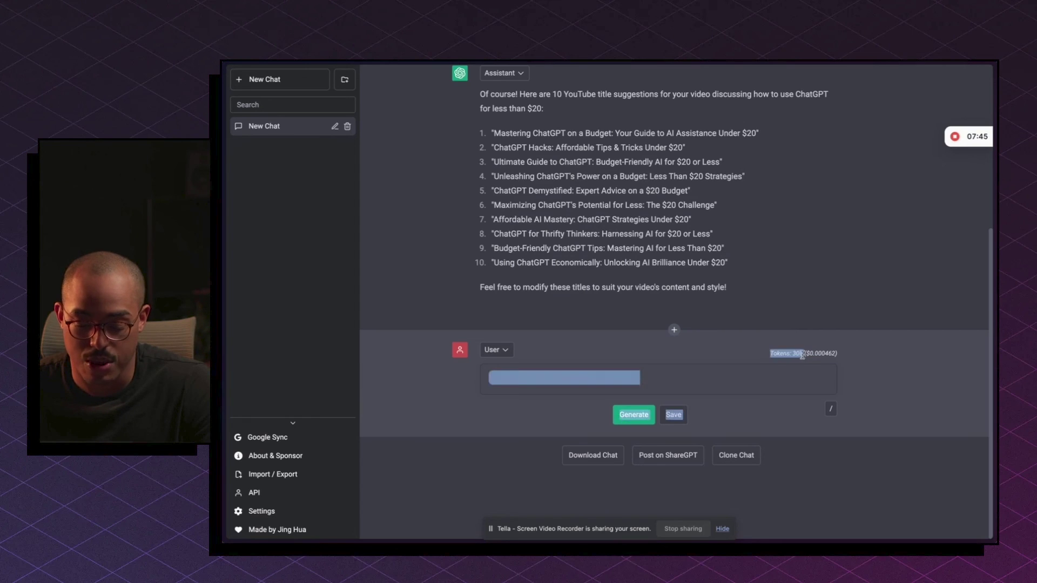
pyautogui.click(802, 354)
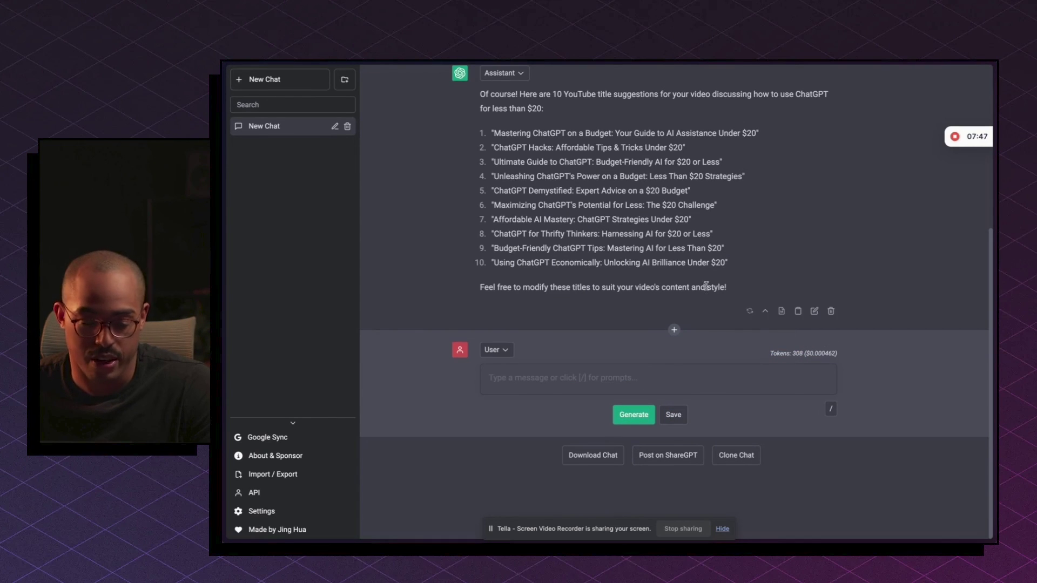
pyautogui.scroll(5, 516, 108)
# Switch the model to gpt-4 and back to gpt-3.5-turbo, keeping Max Token 4000
pyautogui.click(522, 80)
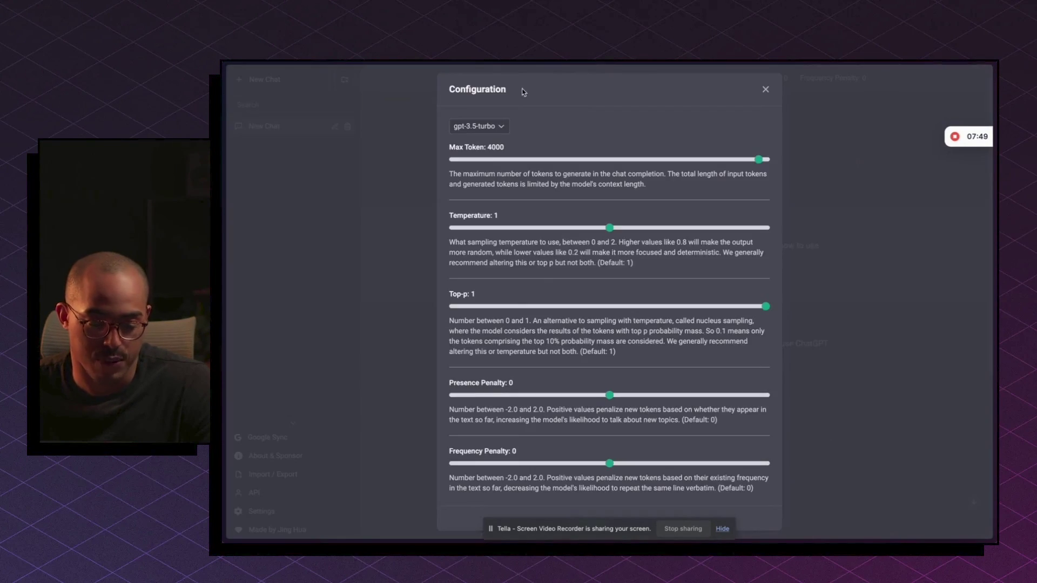
pyautogui.click(479, 126)
pyautogui.click(477, 213)
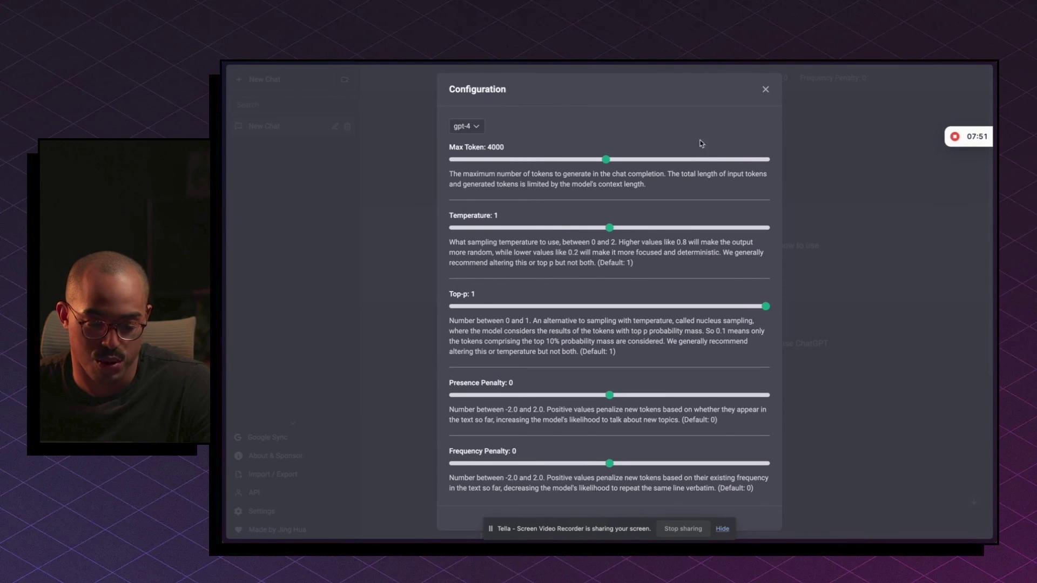
pyautogui.click(466, 126)
pyautogui.click(481, 140)
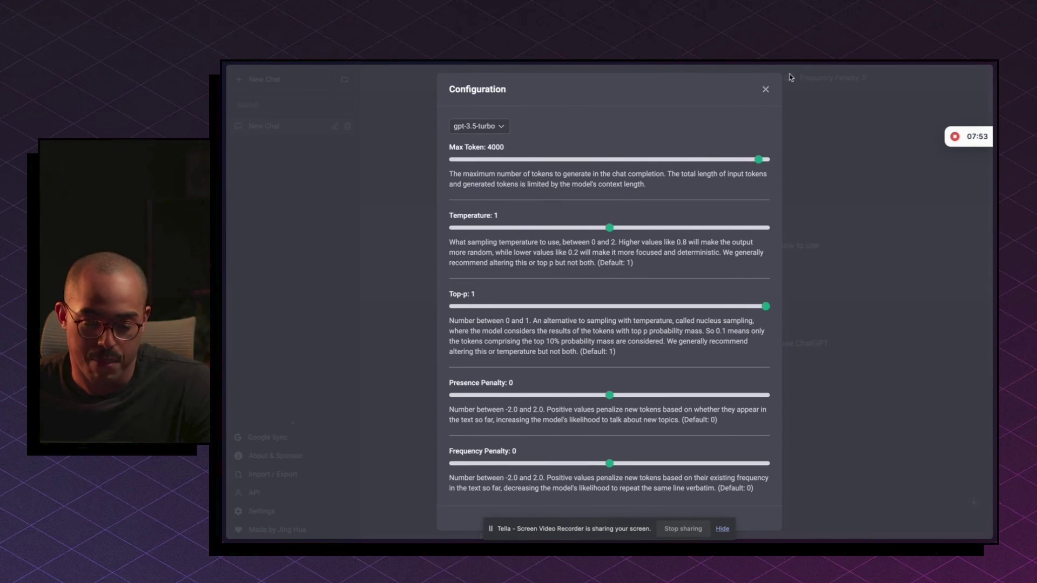
pyautogui.click(766, 90)
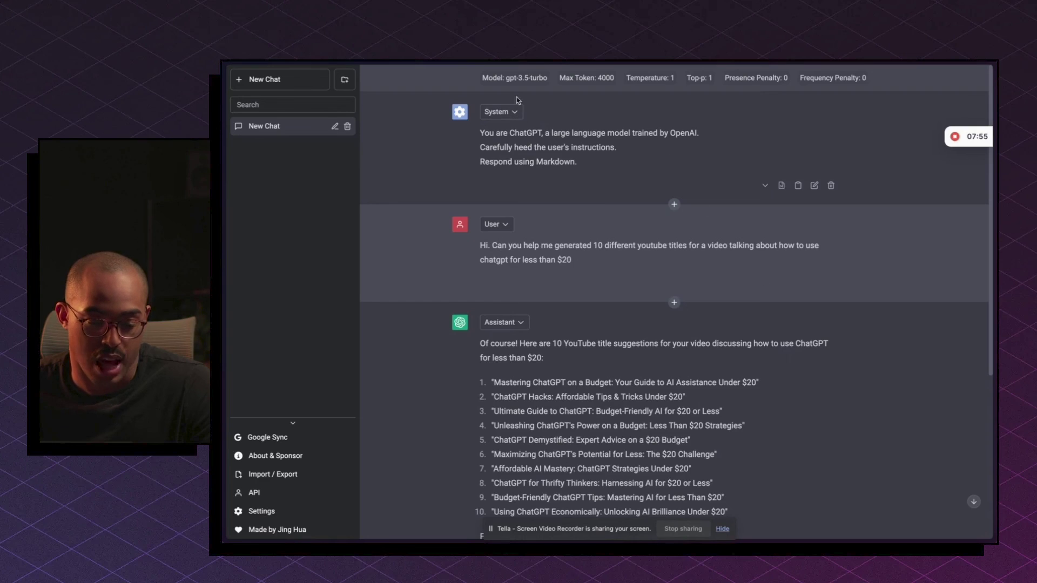